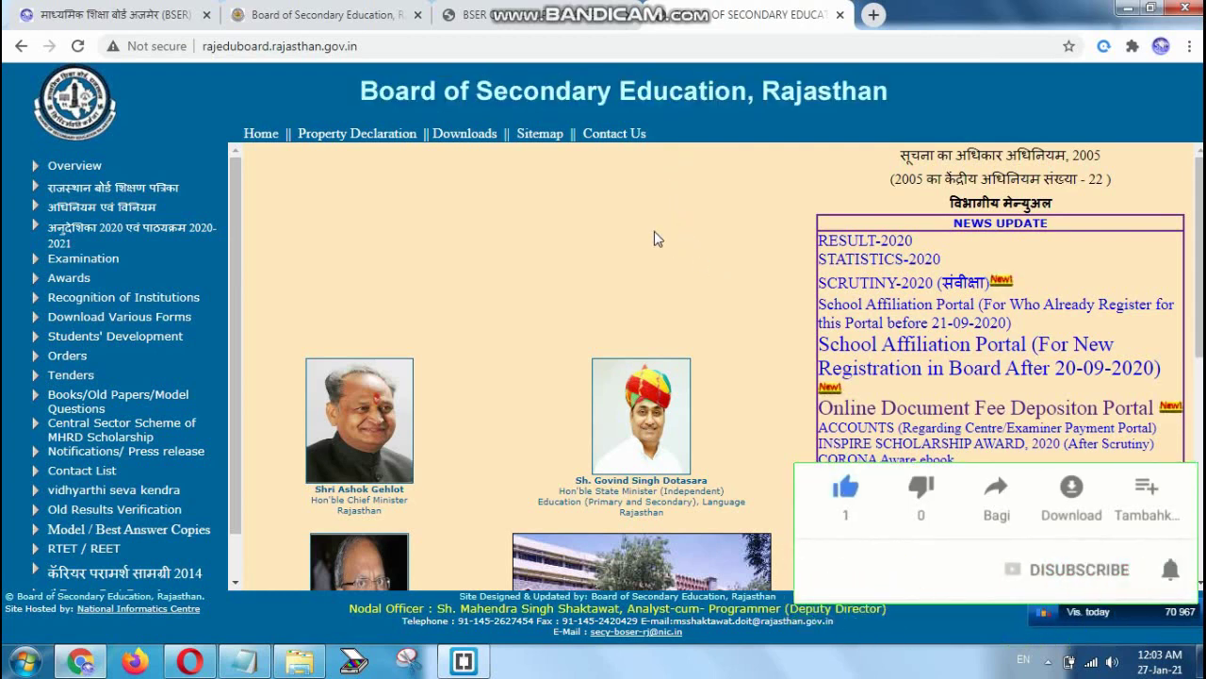
Read the newspaper clipping about home delivery of board marksheets and certificates in the snptechnical.com article.
{"action": "key", "text": "alt+Left"}
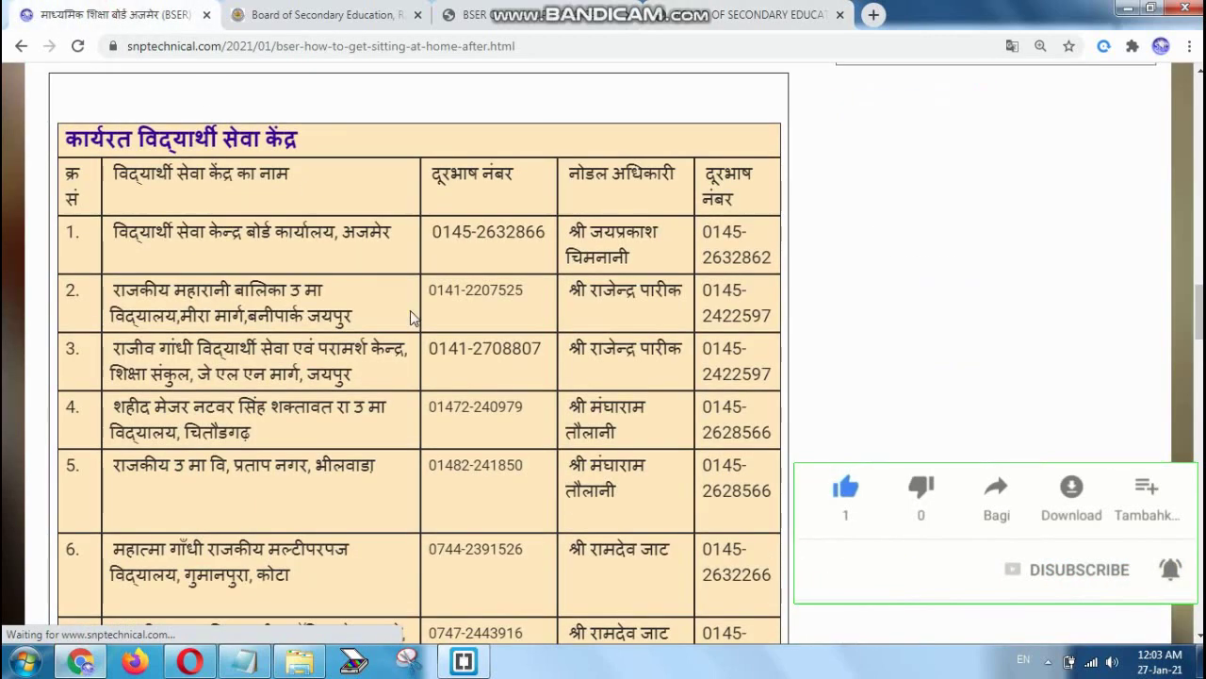
{"action": "scroll", "coordinate": [412, 317], "scroll_direction": "up", "scroll_amount": 9}
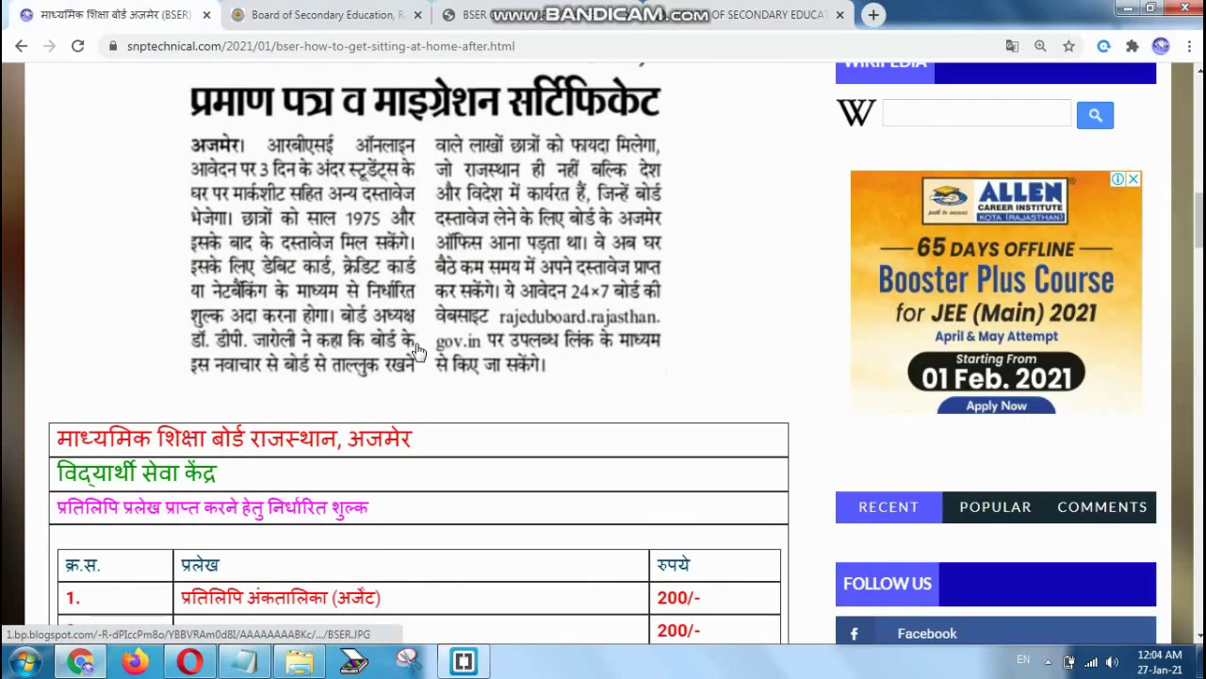
{"action": "scroll", "coordinate": [417, 350], "scroll_direction": "up", "scroll_amount": 3}
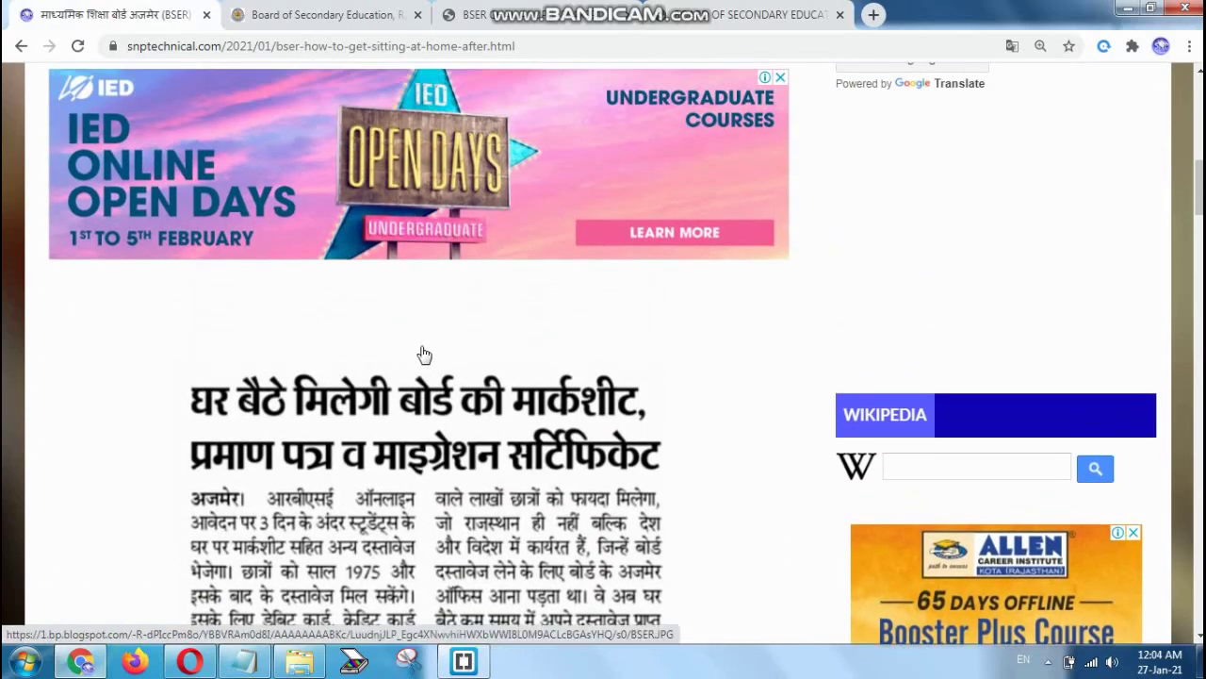
{"action": "scroll", "coordinate": [424, 354], "scroll_direction": "down", "scroll_amount": 2}
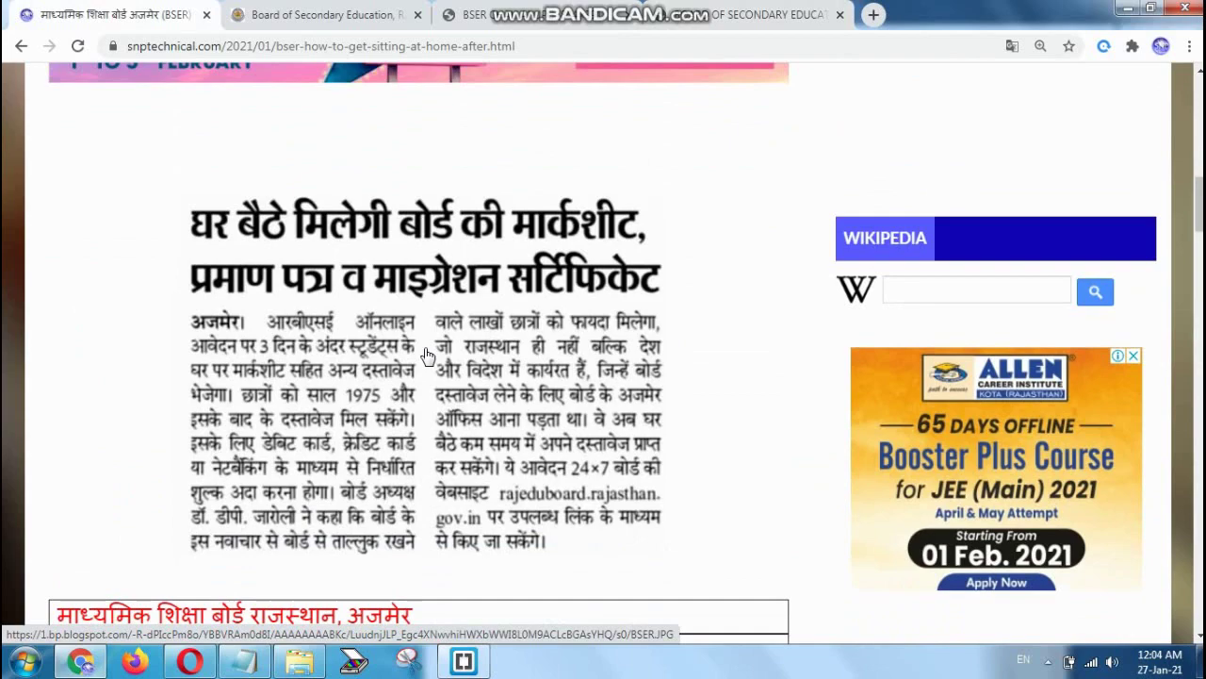
{"action": "scroll", "coordinate": [427, 354], "scroll_direction": "down", "scroll_amount": 4}
{"action": "scroll", "coordinate": [444, 377], "scroll_direction": "up", "scroll_amount": 5}
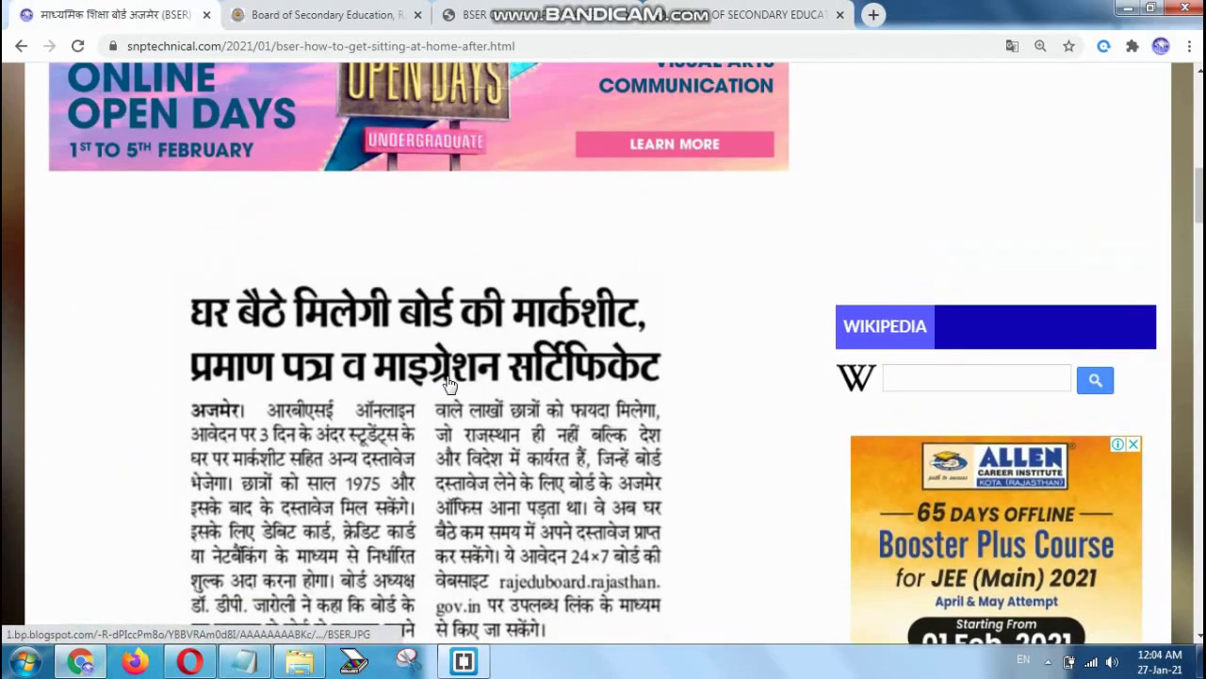
{"action": "scroll", "coordinate": [449, 383], "scroll_direction": "down", "scroll_amount": 2}
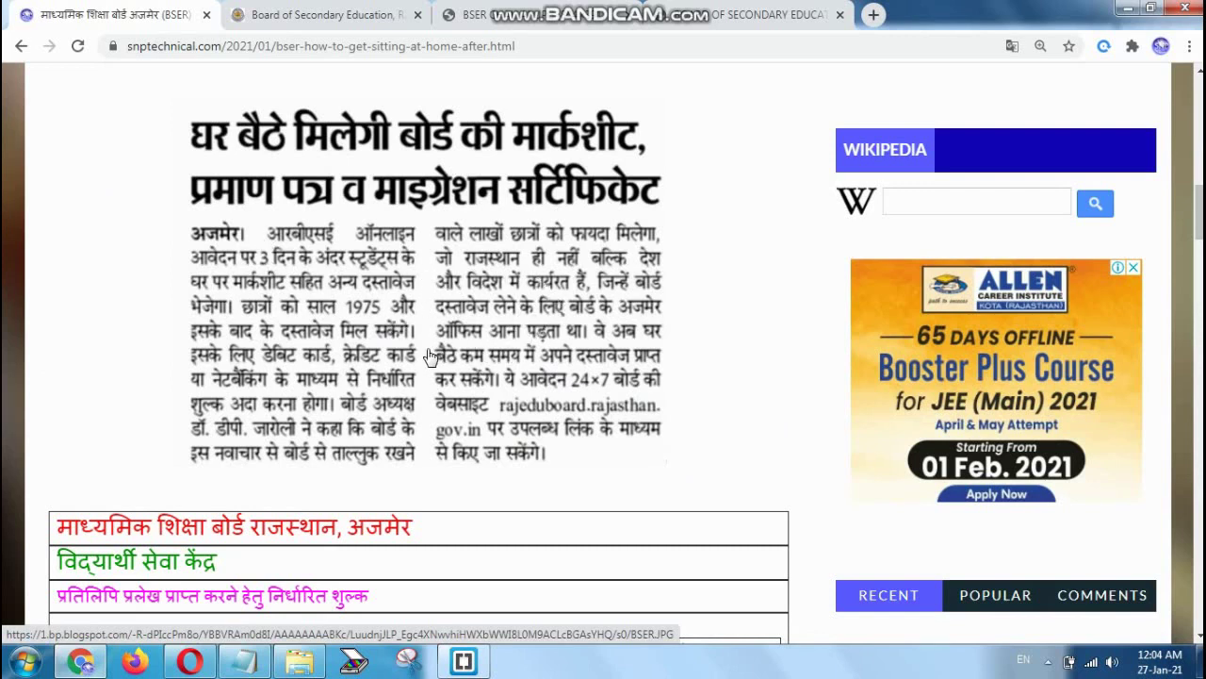
Open the Online Document Fee Depositon Portal linked beneath the fee table and application instructions in the article.
{"action": "scroll", "coordinate": [499, 356], "scroll_direction": "down", "scroll_amount": 4}
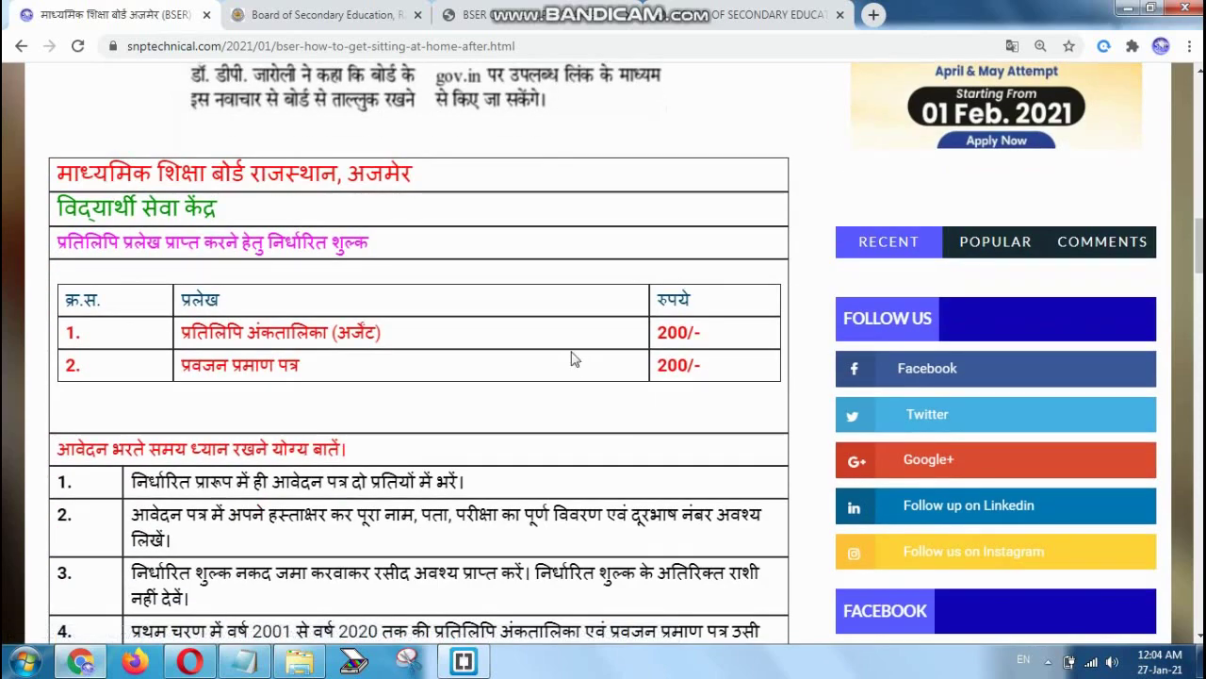
{"action": "scroll", "coordinate": [584, 344], "scroll_direction": "down", "scroll_amount": 3}
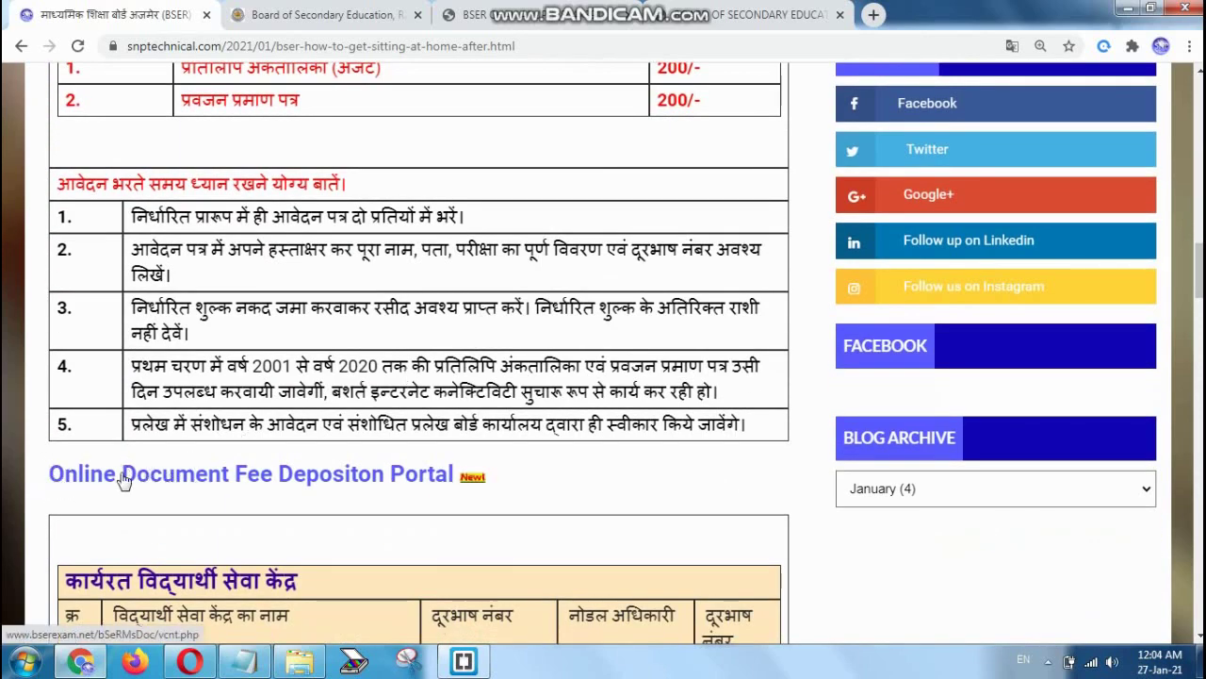
{"action": "left_click", "coordinate": [347, 477]}
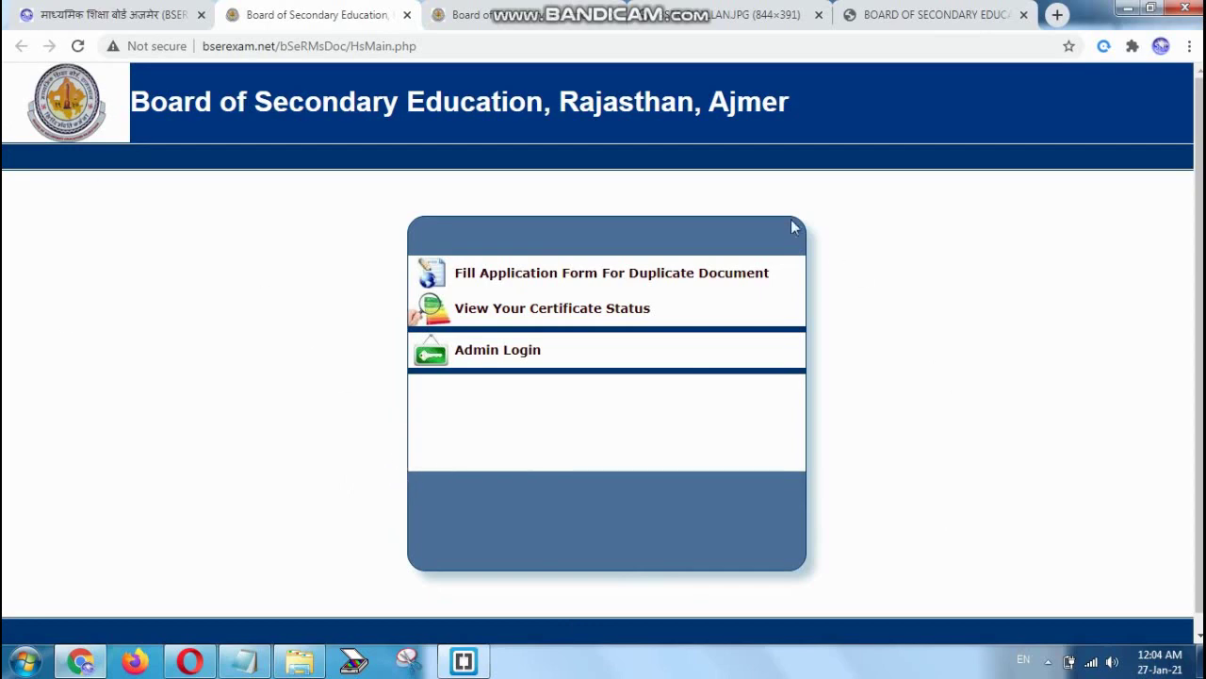
Return to the snptechnical.com article and examine the student service centre table with its phone numbers and nodal officers.
{"action": "key", "text": "ctrl+shift+Tab"}
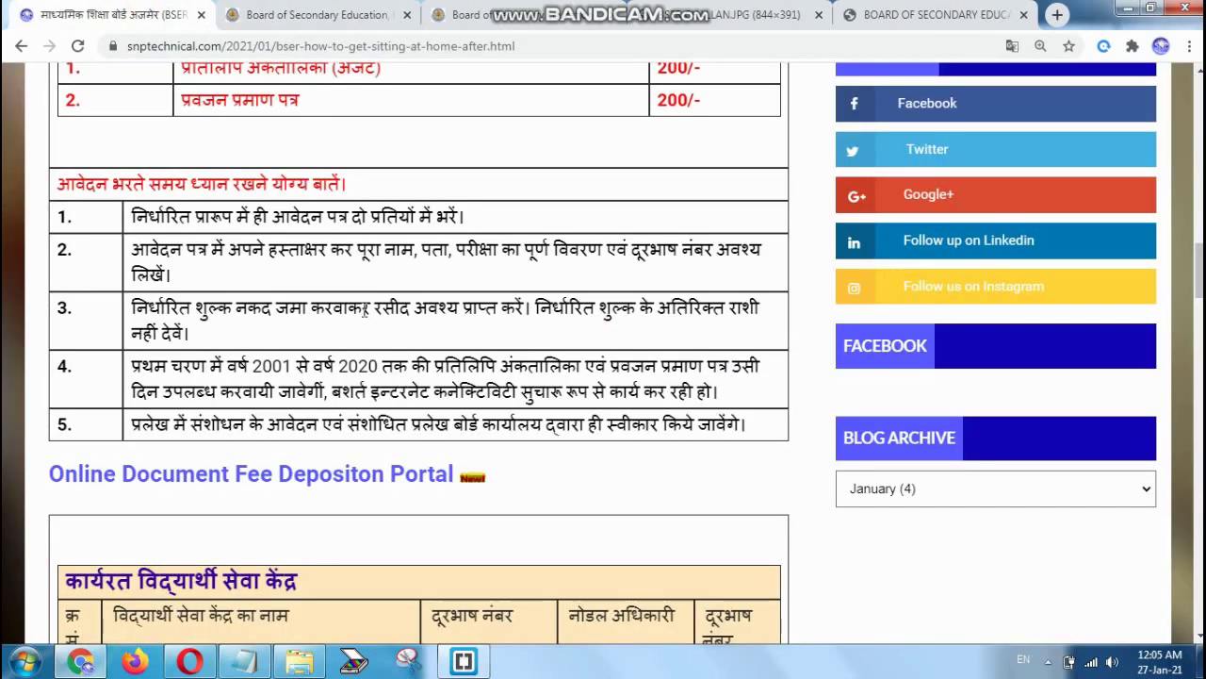
{"action": "scroll", "coordinate": [366, 313], "scroll_direction": "down", "scroll_amount": 1}
{"action": "scroll", "coordinate": [366, 314], "scroll_direction": "down", "scroll_amount": 2}
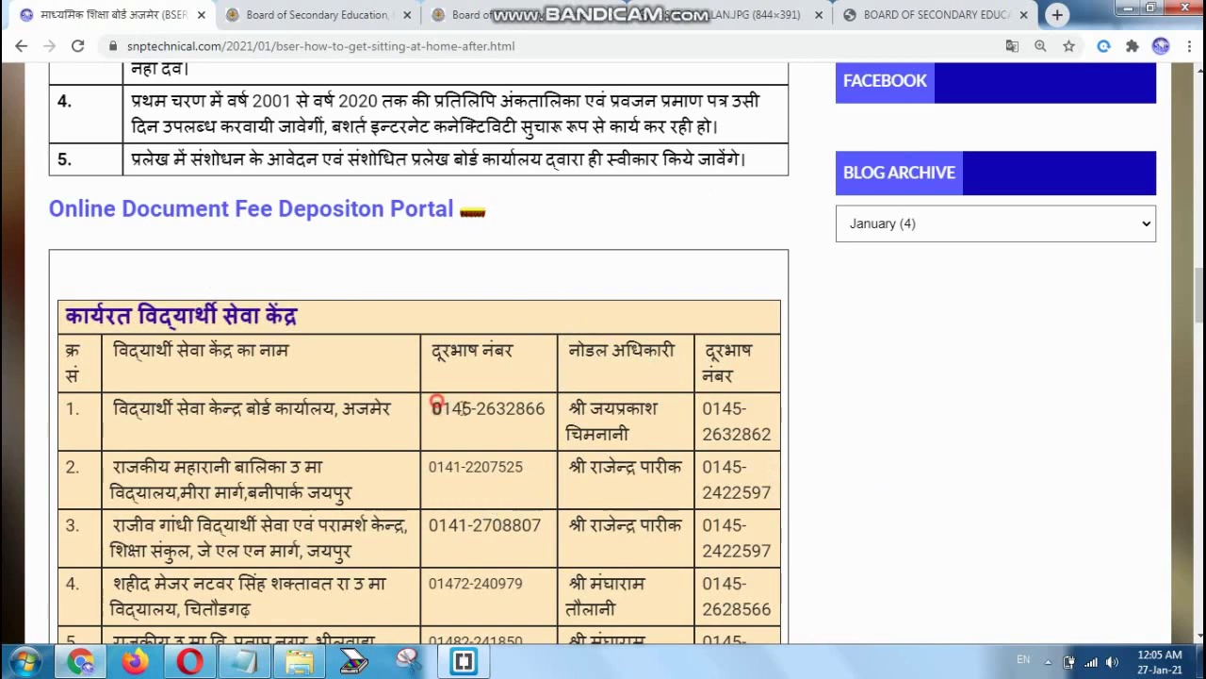
{"action": "left_click_drag", "start_coordinate": [433, 409], "coordinate": [545, 411]}
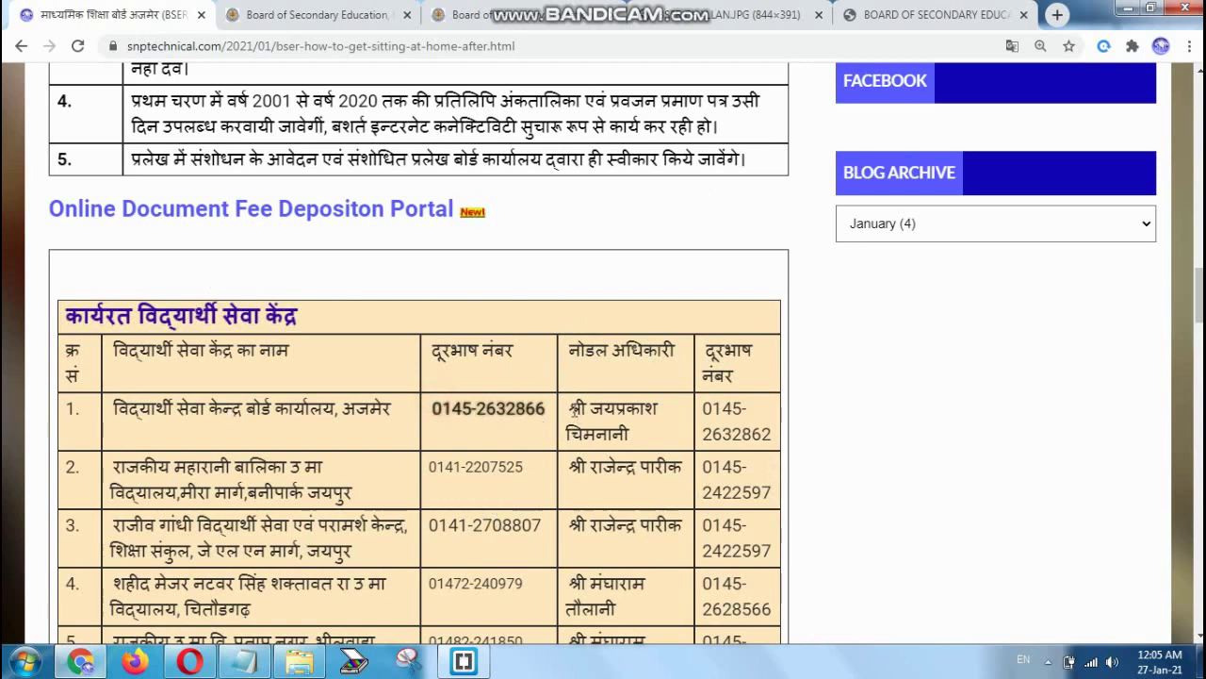
{"action": "left_click", "coordinate": [572, 404]}
{"action": "left_click_drag", "start_coordinate": [572, 405], "coordinate": [636, 440]}
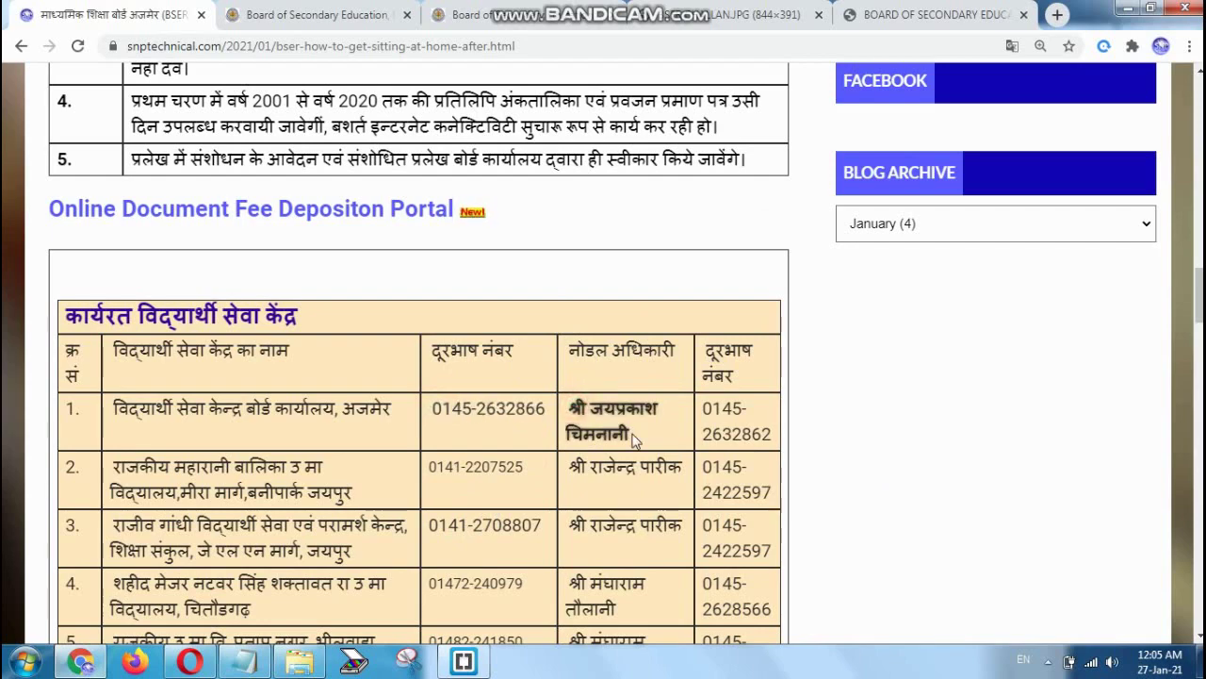
{"action": "scroll", "coordinate": [636, 440], "scroll_direction": "down", "scroll_amount": 12}
{"action": "scroll", "coordinate": [639, 447], "scroll_direction": "down", "scroll_amount": 4}
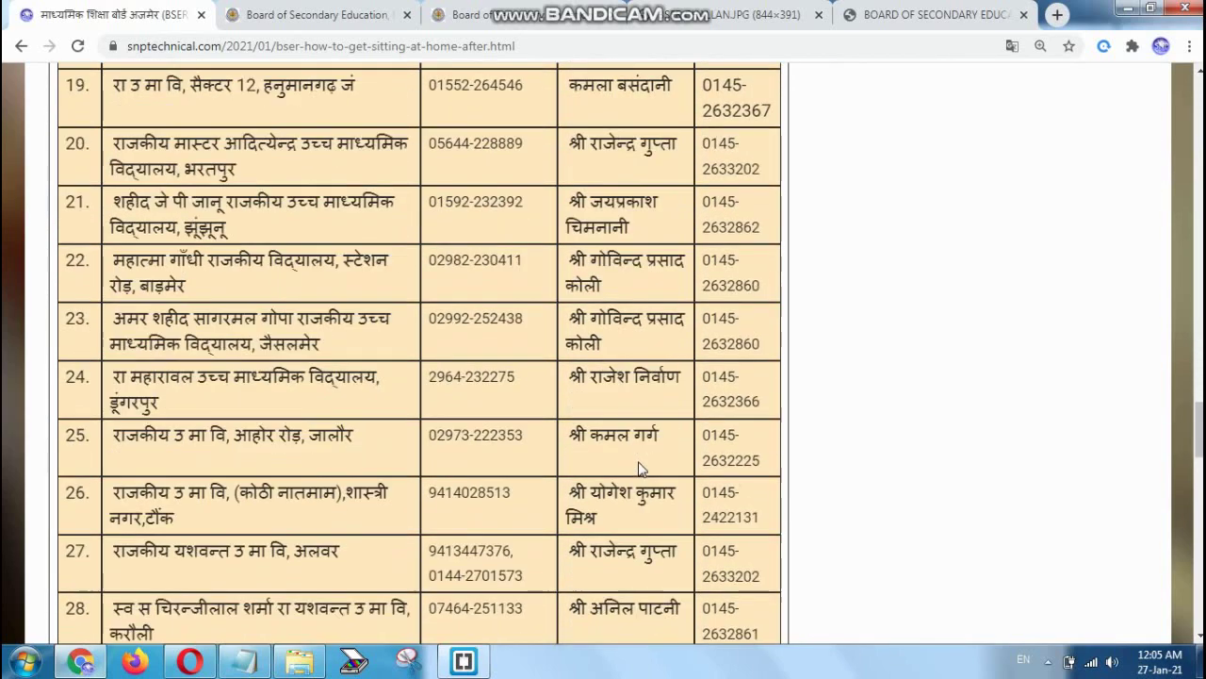
{"action": "scroll", "coordinate": [466, 410], "scroll_direction": "down", "scroll_amount": 3}
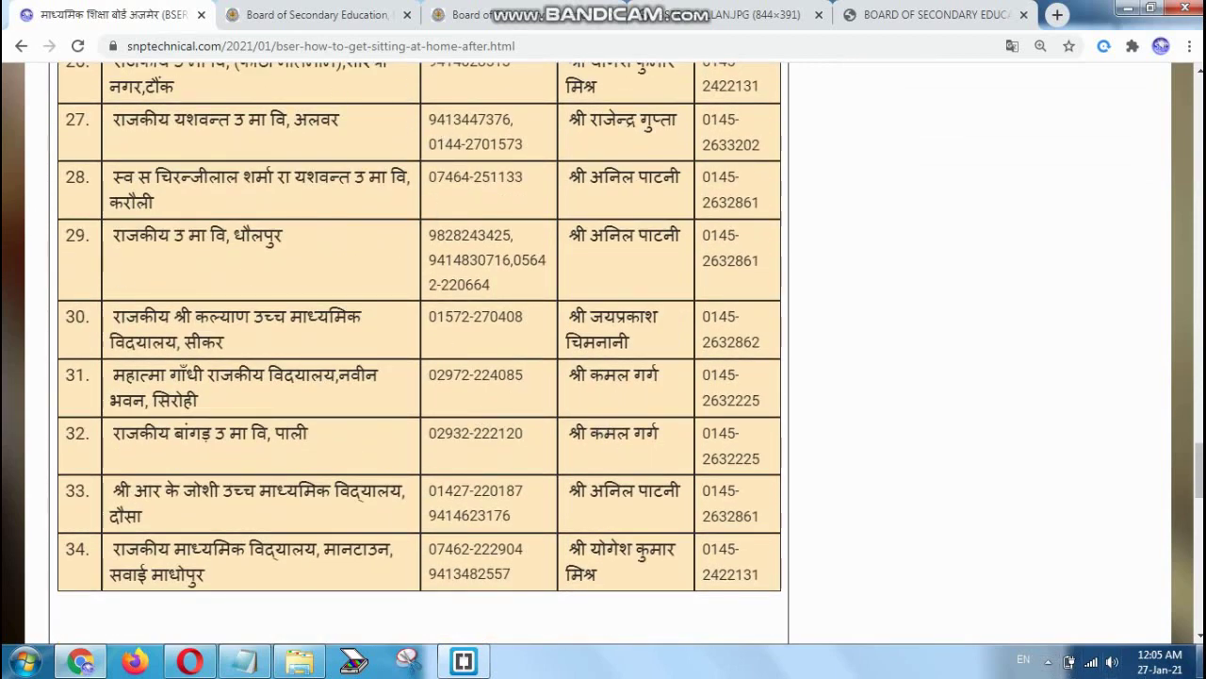
{"action": "scroll", "coordinate": [492, 331], "scroll_direction": "up", "scroll_amount": 5}
{"action": "scroll", "coordinate": [492, 332], "scroll_direction": "up", "scroll_amount": 8}
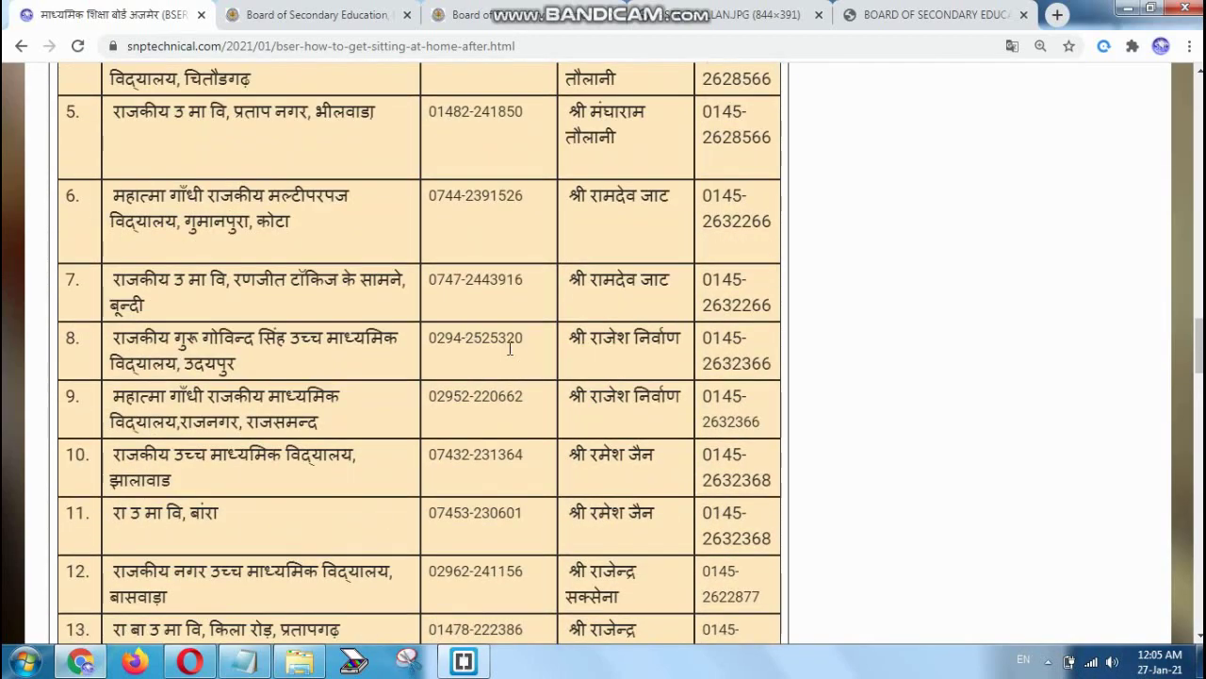
{"action": "scroll", "coordinate": [481, 320], "scroll_direction": "up", "scroll_amount": 3}
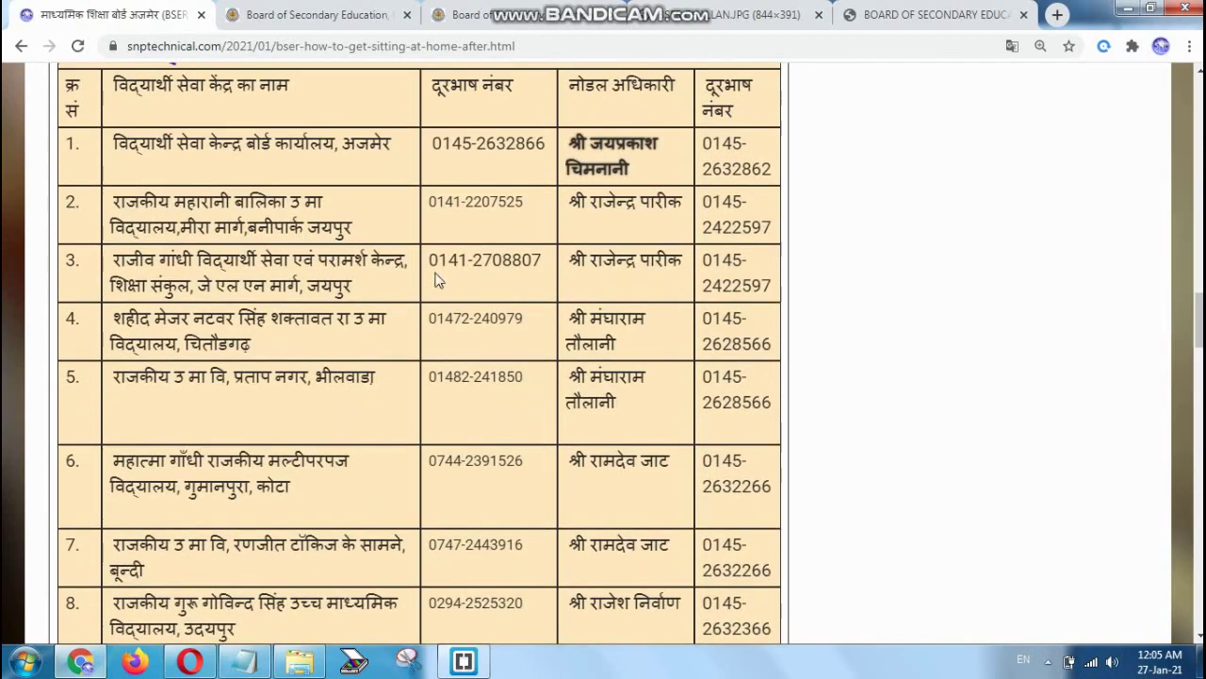
Open the application form for a duplicate document on the board's portal and set the exam year to 2014.
{"action": "left_click", "coordinate": [311, 14]}
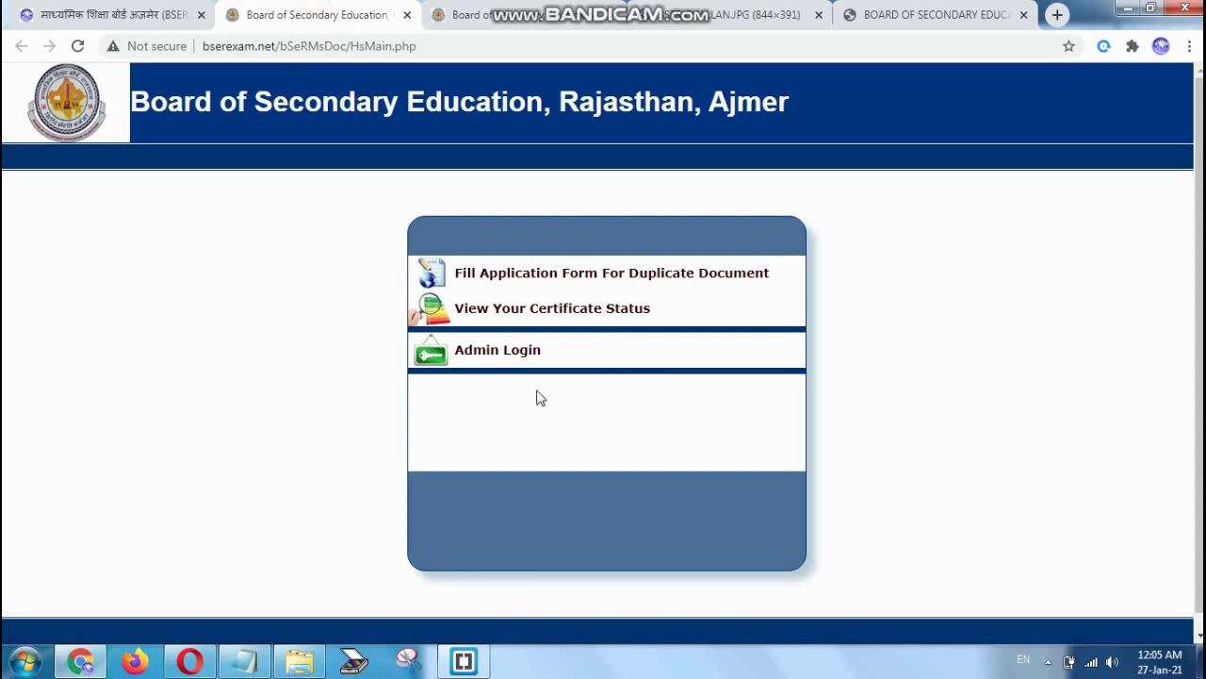
{"action": "left_click_drag", "start_coordinate": [456, 274], "coordinate": [622, 279]}
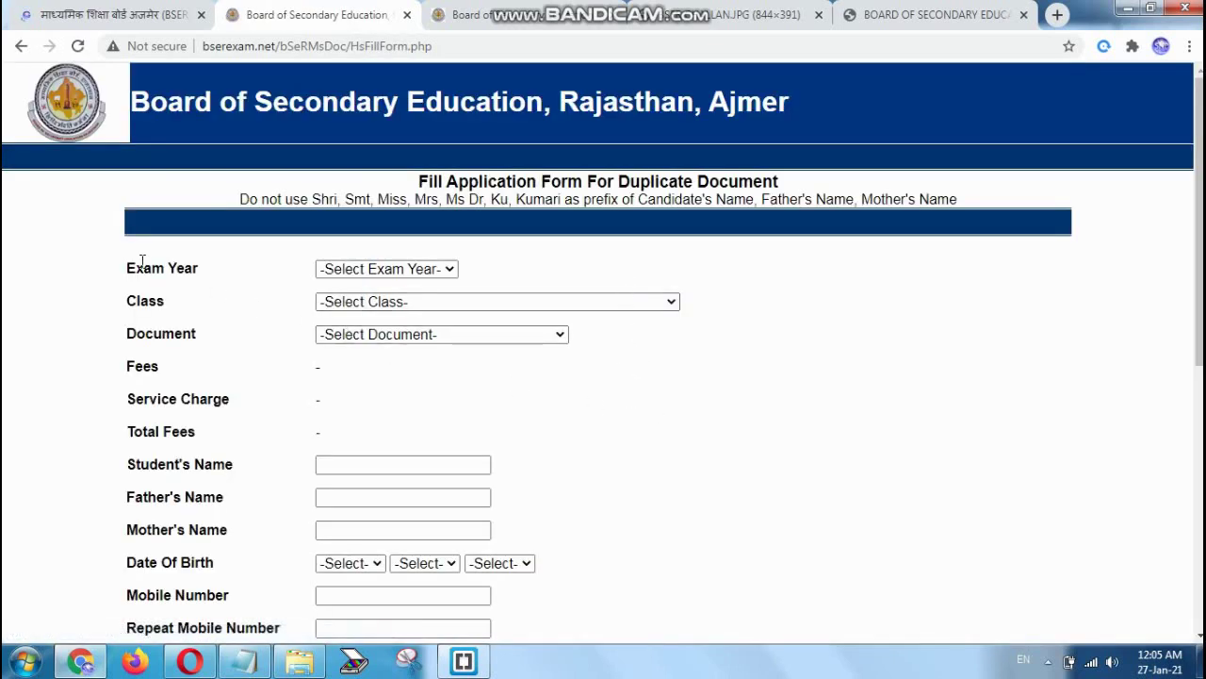
{"action": "left_click_drag", "start_coordinate": [128, 268], "coordinate": [212, 270]}
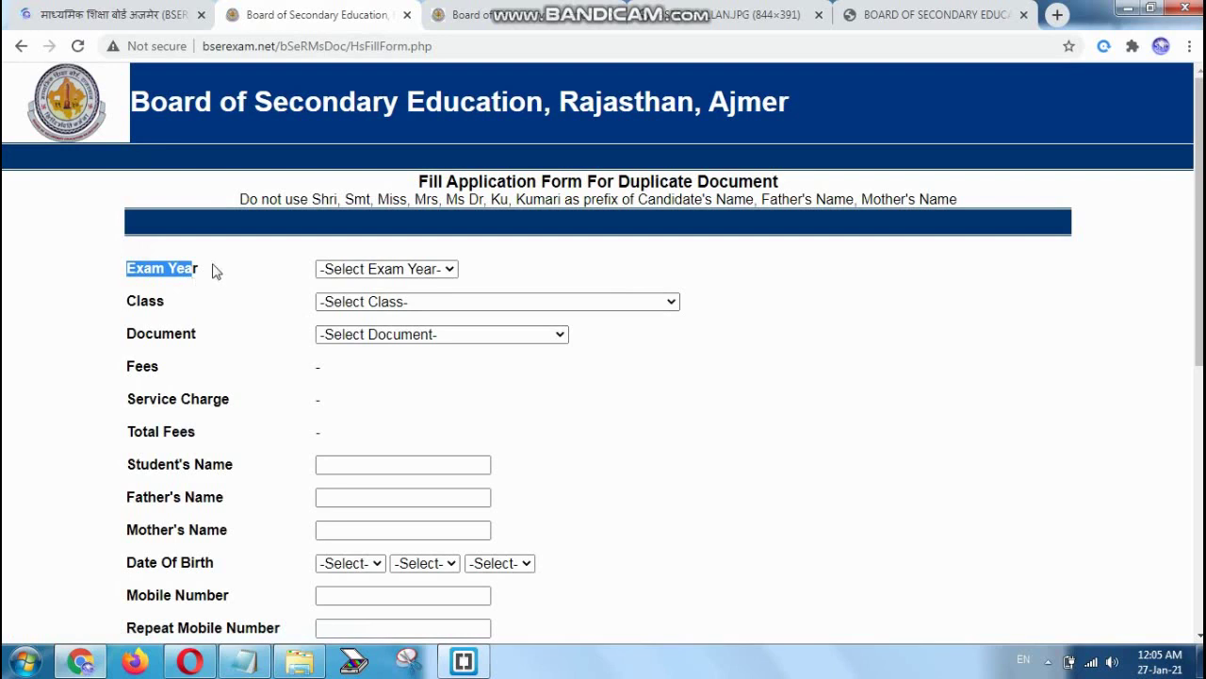
{"action": "left_click", "coordinate": [374, 270]}
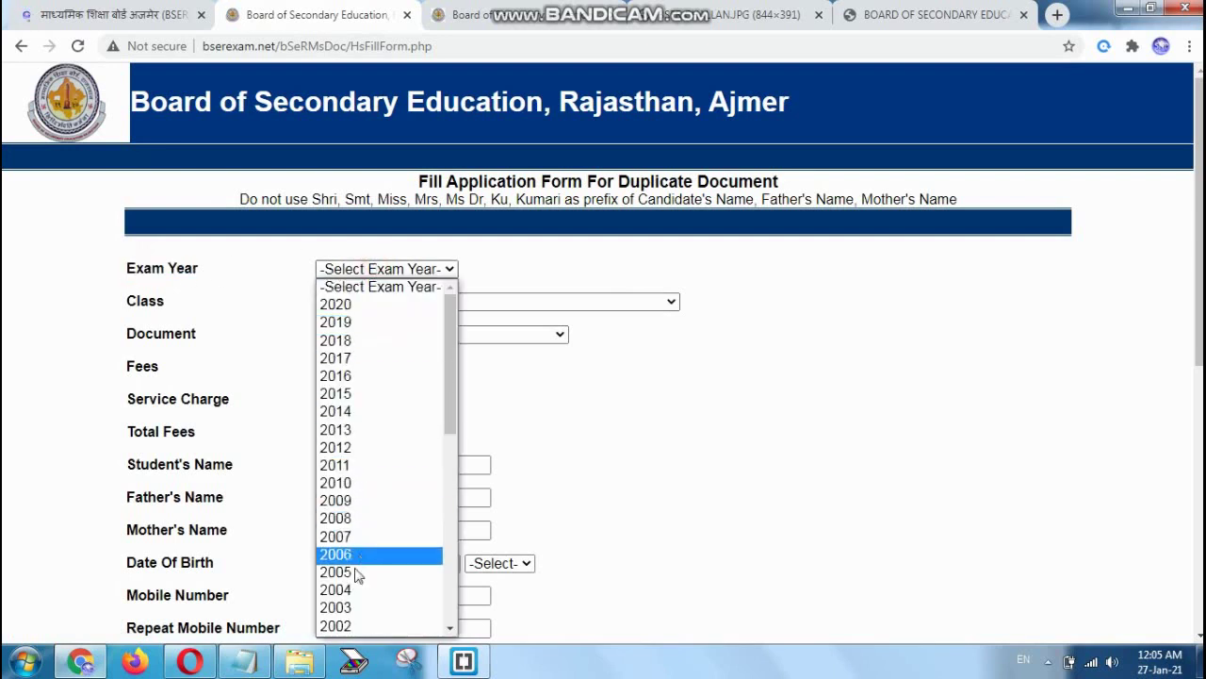
{"action": "scroll", "coordinate": [353, 604], "scroll_direction": "down", "scroll_amount": 5}
{"action": "scroll", "coordinate": [337, 540], "scroll_direction": "up", "scroll_amount": 5}
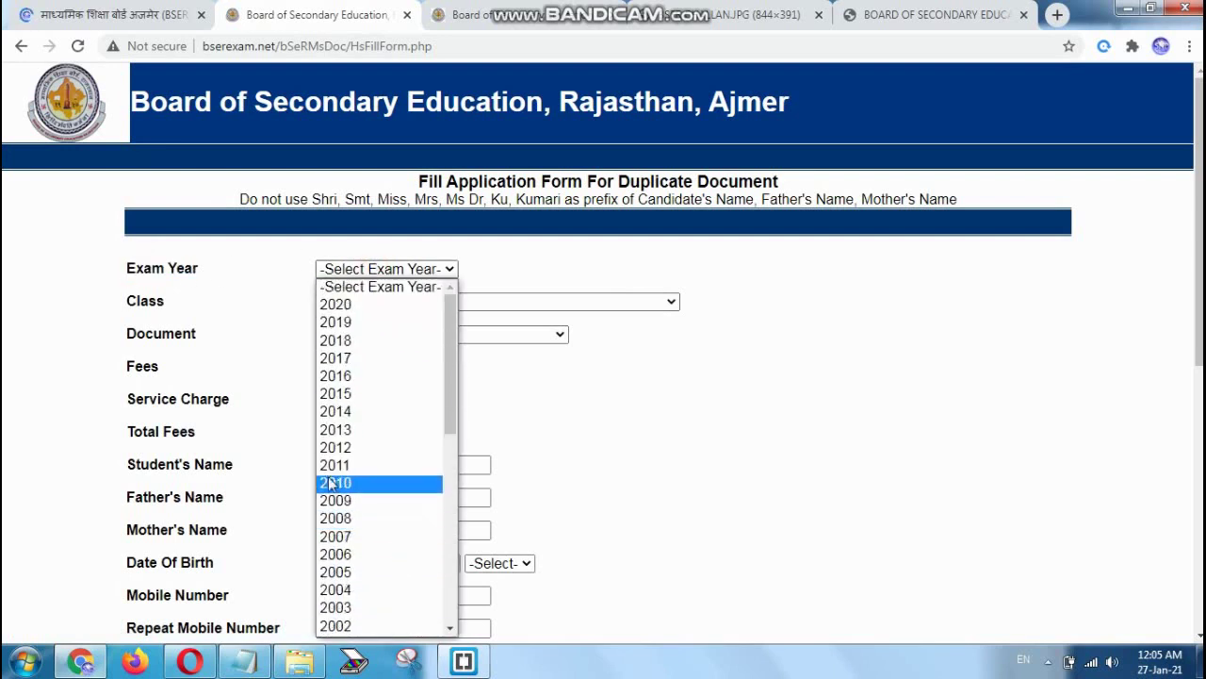
{"action": "left_click", "coordinate": [342, 414]}
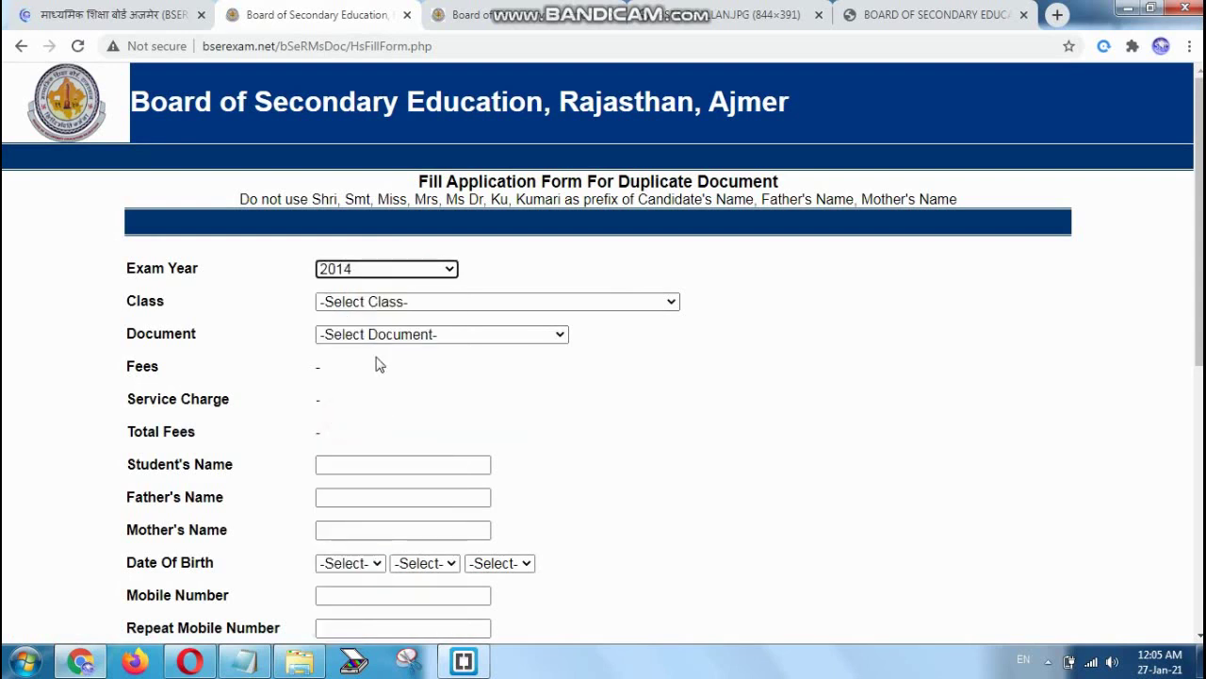
Set the class to Sr. Secondary Examination and the document to Duplicate Marksheet.
{"action": "left_click", "coordinate": [405, 303]}
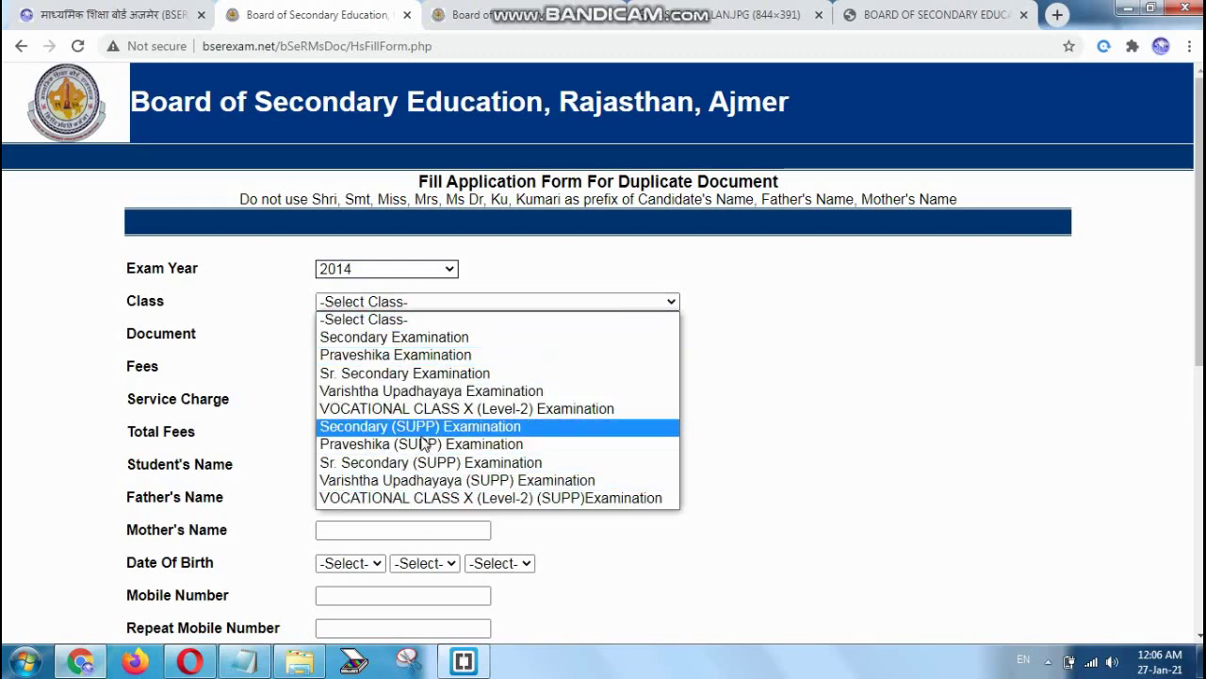
{"action": "left_click", "coordinate": [356, 379]}
{"action": "left_click", "coordinate": [402, 335]}
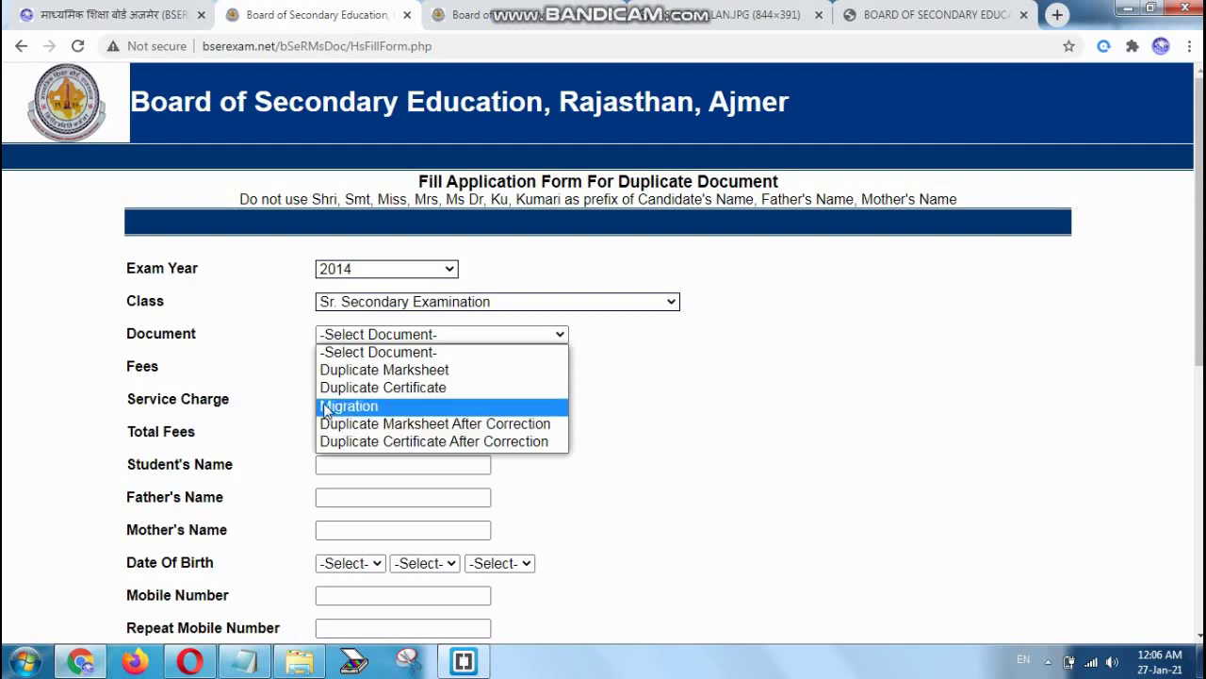
{"action": "left_click", "coordinate": [342, 373]}
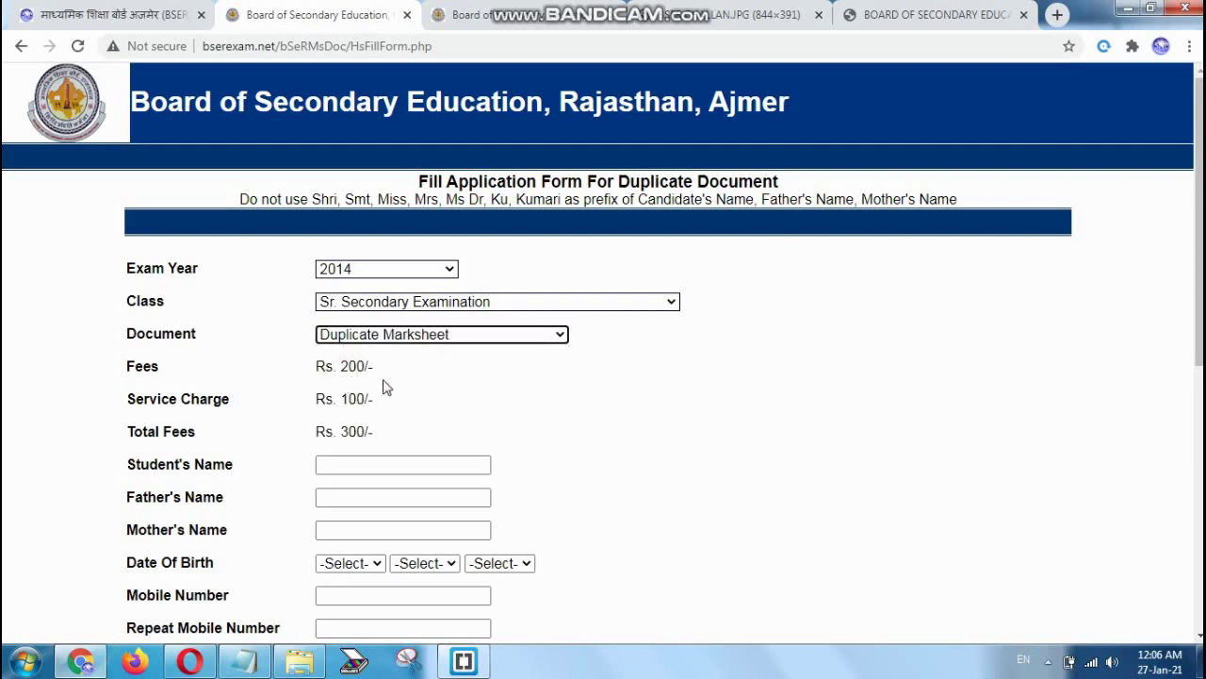
Check the fees, service charge and total fees for the duplicate marksheet.
{"action": "left_click_drag", "start_coordinate": [299, 371], "coordinate": [376, 380]}
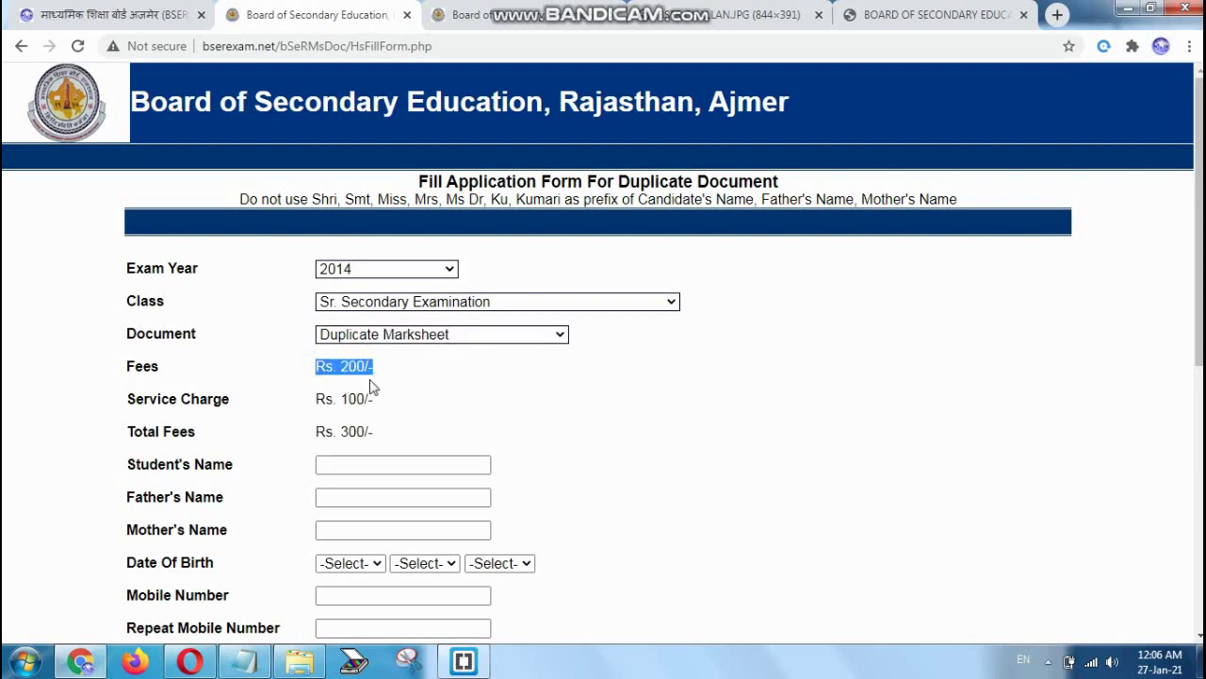
{"action": "left_click_drag", "start_coordinate": [135, 399], "coordinate": [372, 403]}
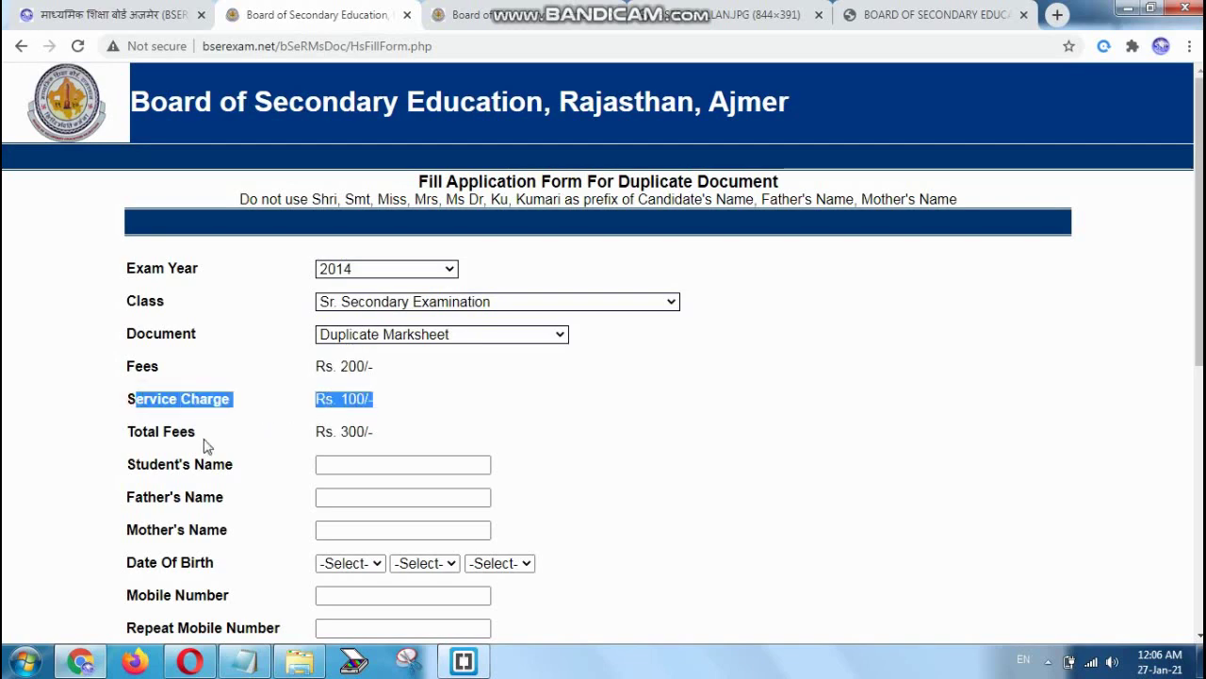
{"action": "left_click_drag", "start_coordinate": [171, 433], "coordinate": [370, 449]}
{"action": "left_click", "coordinate": [351, 430]}
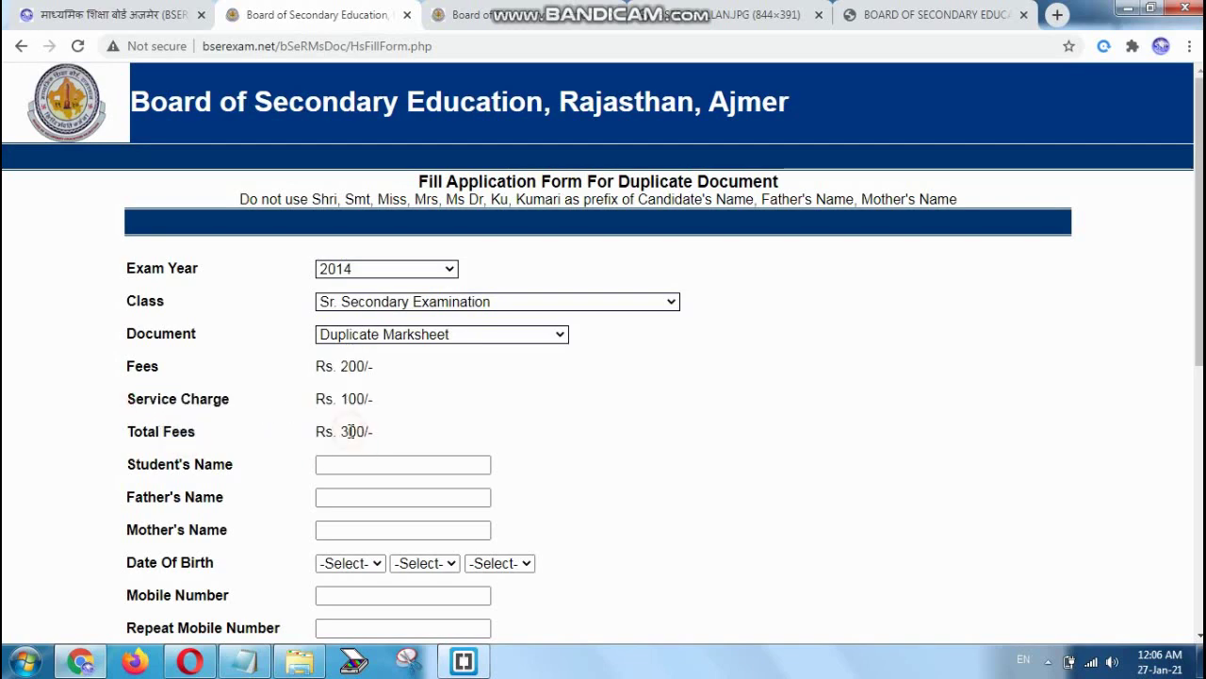
Fill in the student's name, father's name and mother's name in the application form.
{"action": "scroll", "coordinate": [227, 459], "scroll_direction": "down", "scroll_amount": 2}
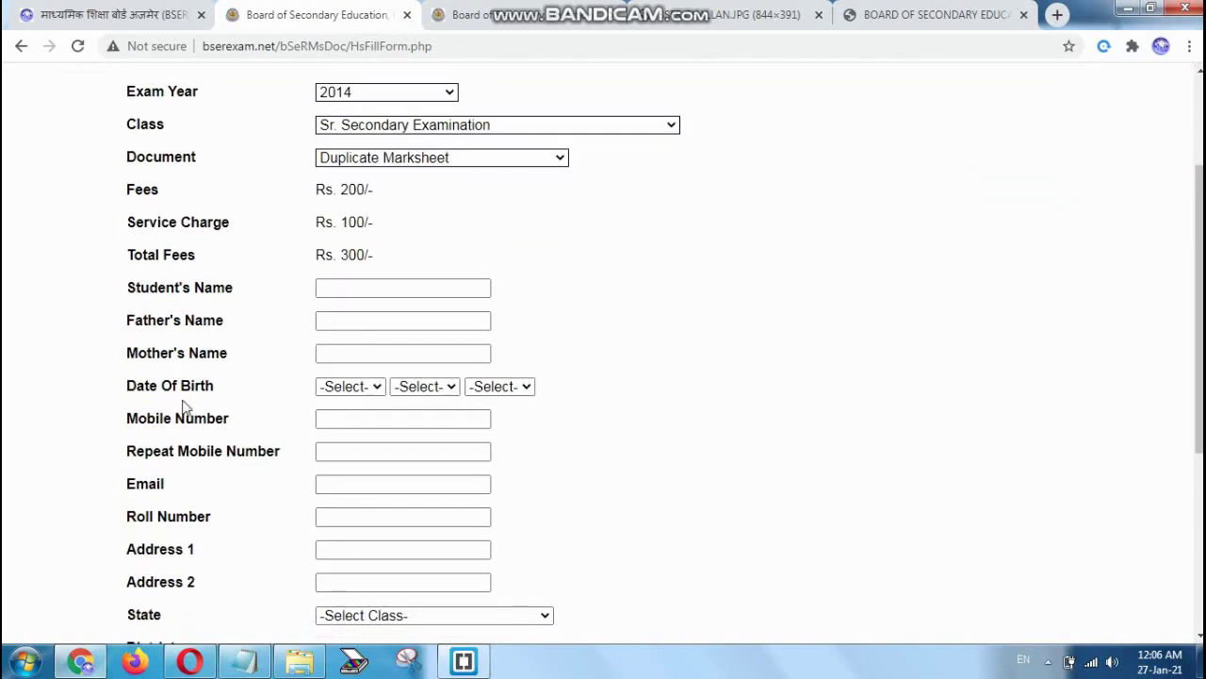
{"action": "left_click_drag", "start_coordinate": [136, 290], "coordinate": [385, 288]}
{"action": "left_click", "coordinate": [384, 288]}
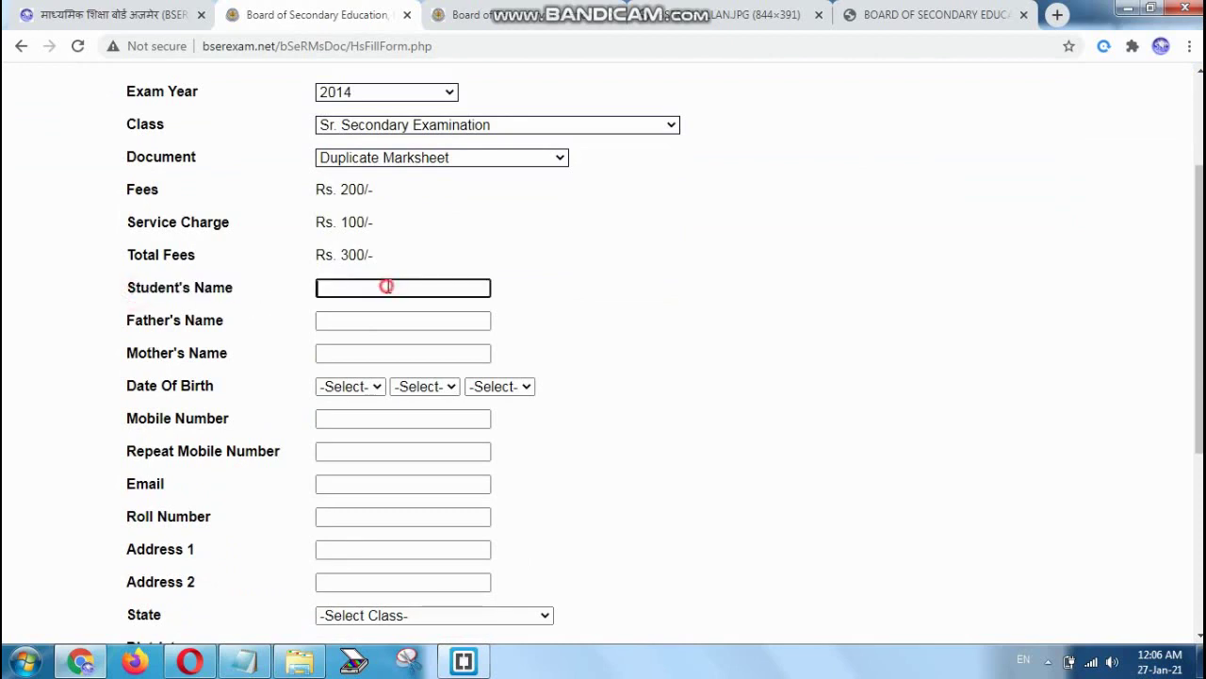
{"action": "scroll", "coordinate": [524, 325], "scroll_direction": "up", "scroll_amount": 2}
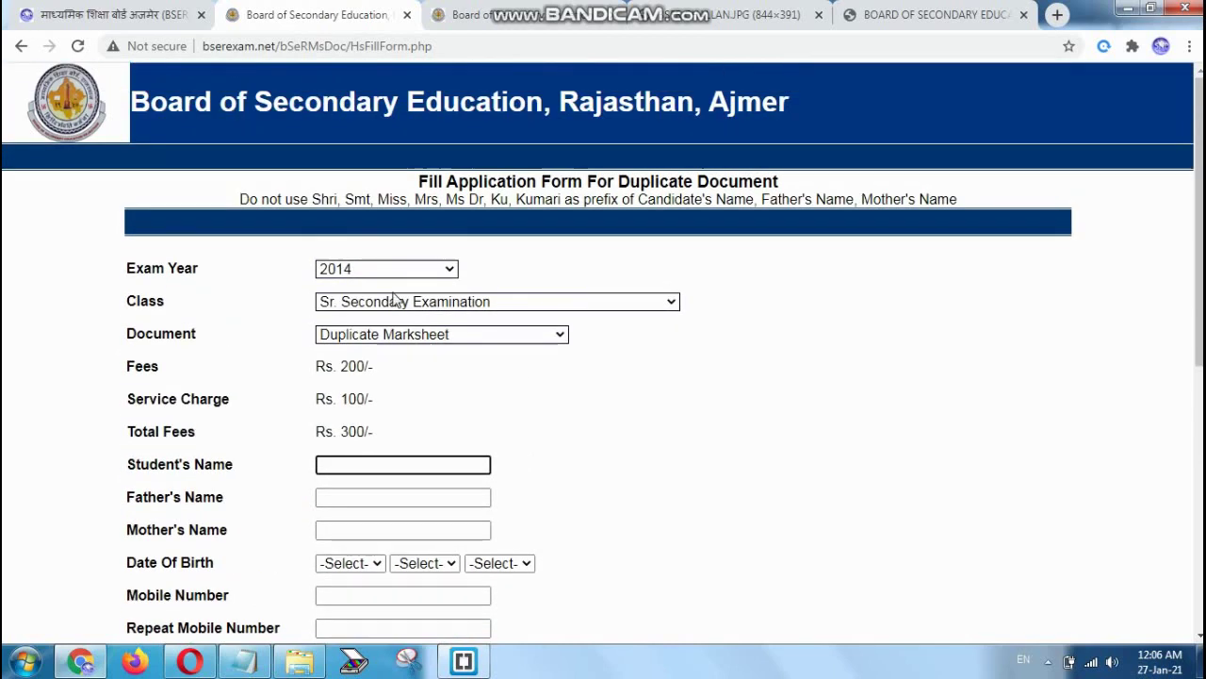
{"action": "left_click", "coordinate": [434, 199]}
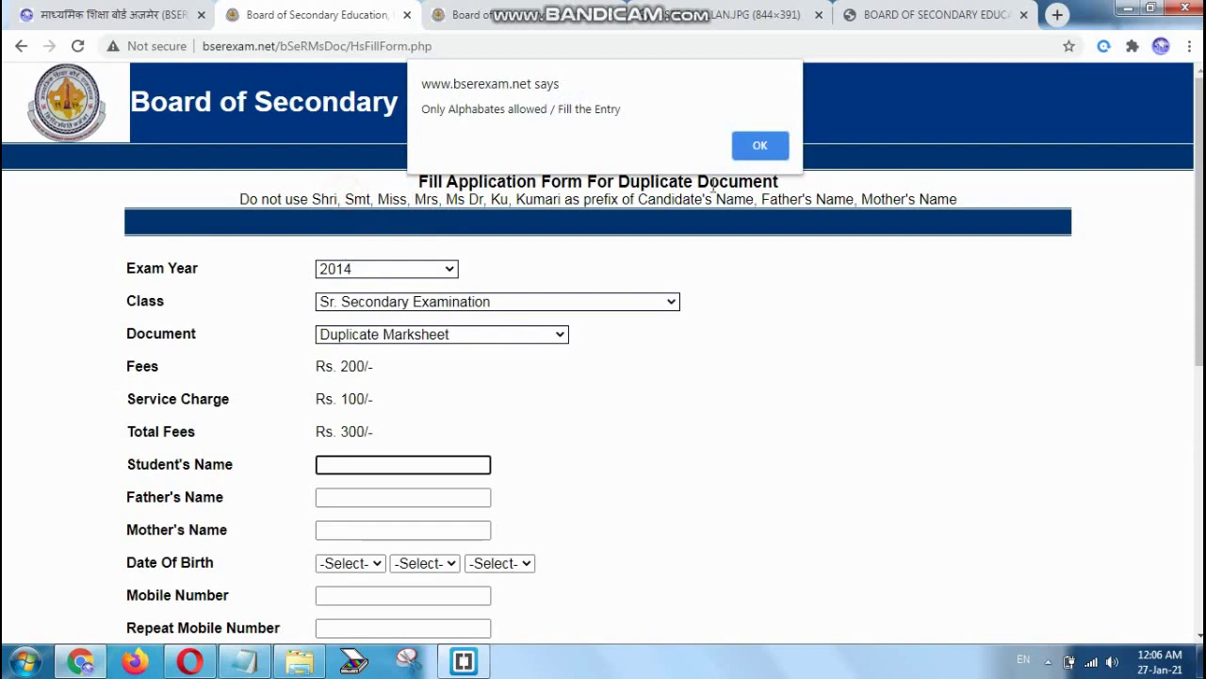
{"action": "left_click", "coordinate": [761, 147]}
{"action": "scroll", "coordinate": [375, 335], "scroll_direction": "down", "scroll_amount": 1}
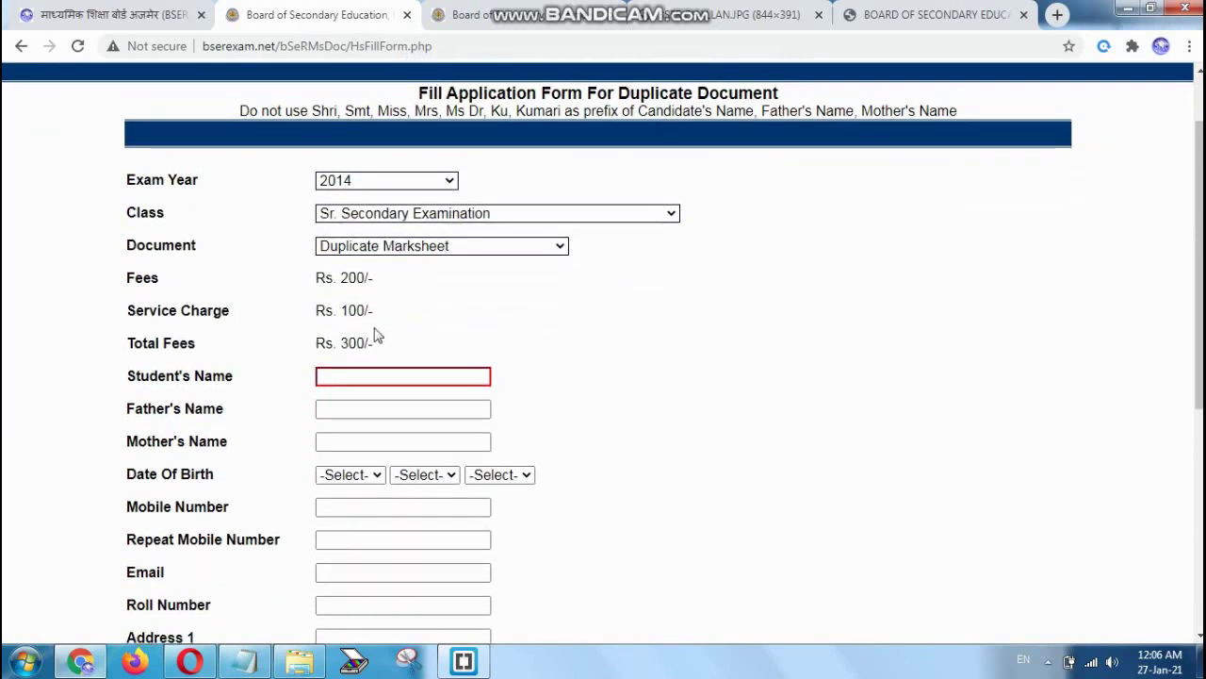
{"action": "left_click", "coordinate": [451, 377]}
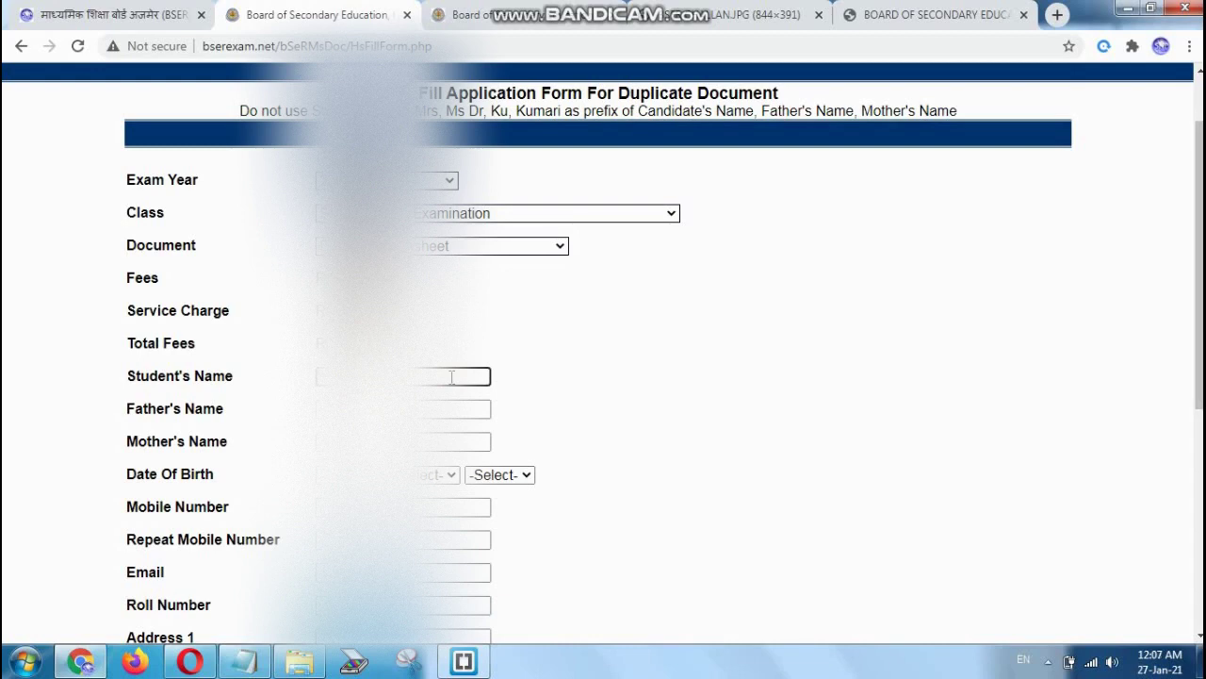
{"action": "key", "text": "Tab"}
{"action": "key", "text": "Tab"}
{"action": "key", "text": "Tab"}
Set the month and year of the student's date of birth.
{"action": "key", "text": "Tab"}
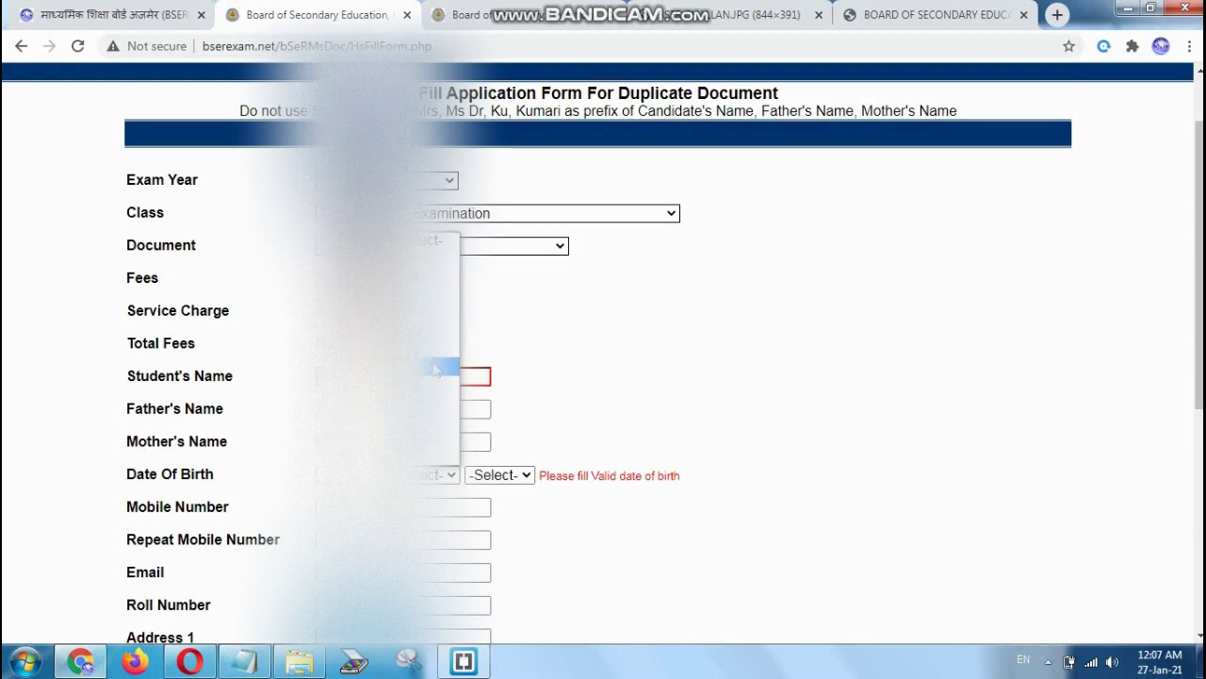
{"action": "left_click", "coordinate": [483, 475]}
{"action": "key", "text": "Down"}
{"action": "key", "text": "Down"}
{"action": "key", "text": "Down"}
{"action": "key", "text": "Down"}
{"action": "key", "text": "Down"}
{"action": "key", "text": "Down"}
{"action": "key", "text": "Down"}
{"action": "key", "text": "Down"}
{"action": "key", "text": "Down"}
{"action": "key", "text": "Down"}
{"action": "key", "text": "Down"}
{"action": "key", "text": "Down"}
{"action": "key", "text": "Down"}
{"action": "key", "text": "Down"}
{"action": "key", "text": "Down"}
{"action": "key", "text": "Down"}
{"action": "key", "text": "Down"}
{"action": "key", "text": "Down"}
{"action": "key", "text": "Down"}
{"action": "key", "text": "Down"}
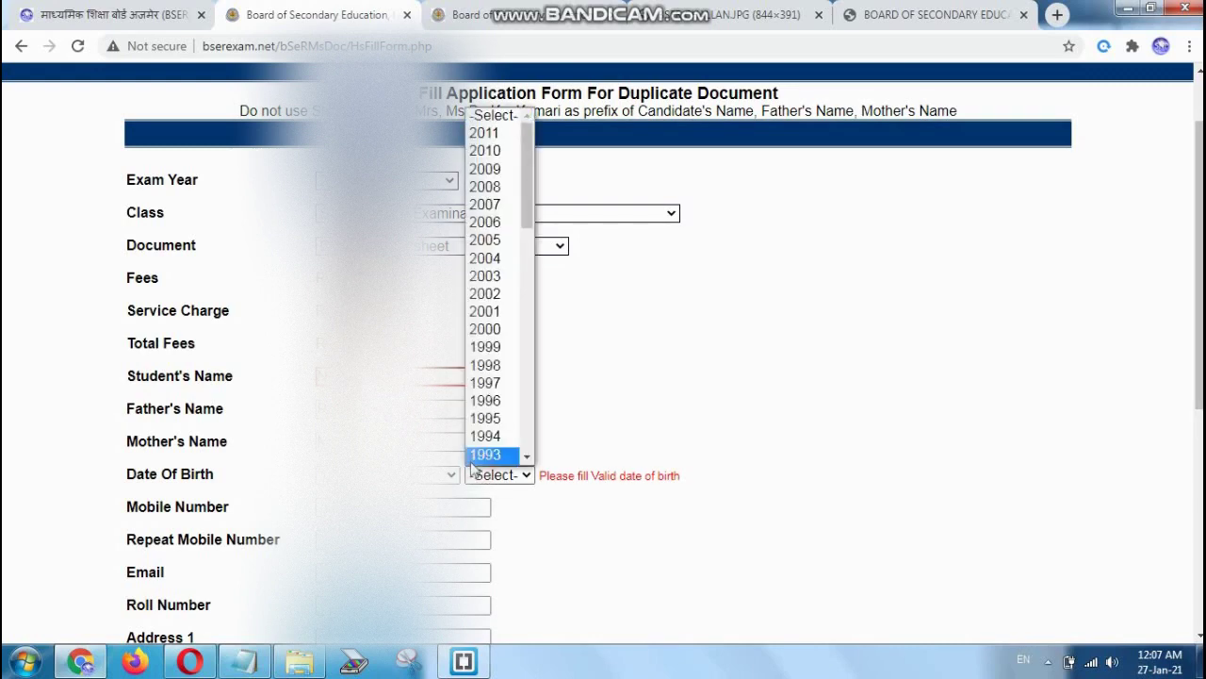
{"action": "key", "text": "Up"}
{"action": "key", "text": "Up"}
{"action": "key", "text": "Up"}
{"action": "key", "text": "Up"}
{"action": "key", "text": "Up"}
{"action": "key", "text": "Down"}
{"action": "key", "text": "Down"}
{"action": "key", "text": "Down"}
{"action": "key", "text": "Down"}
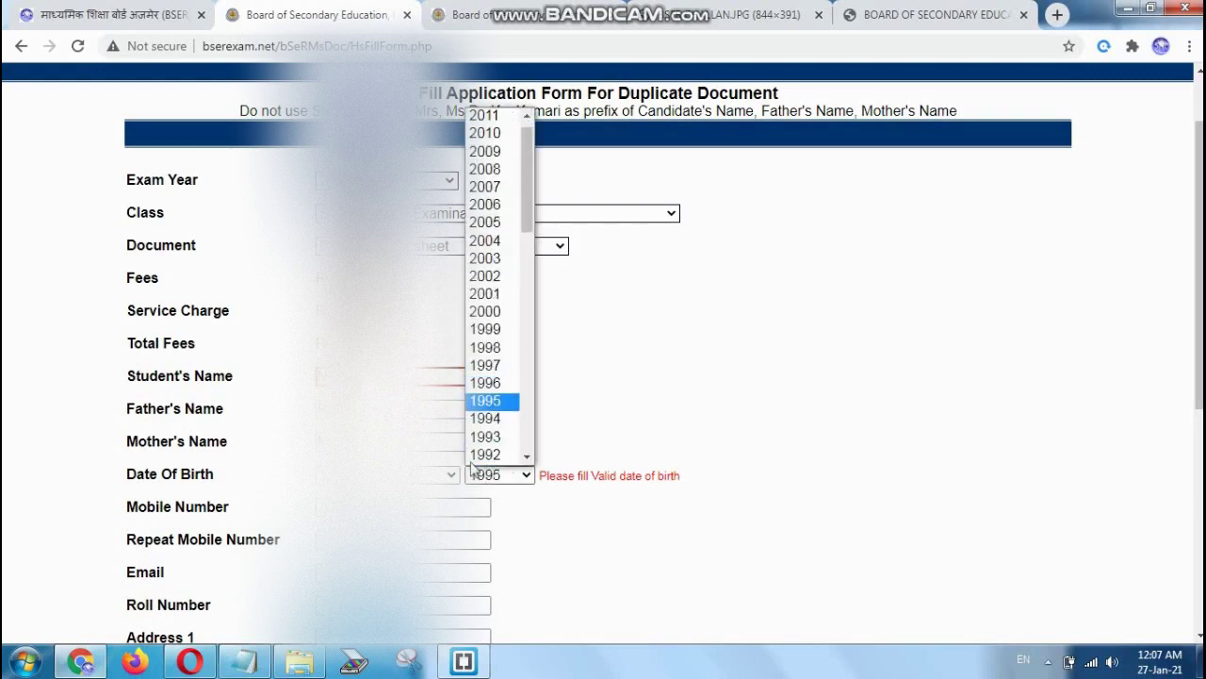
{"action": "key", "text": "Return"}
Enter the student's mobile number, repeat it, and fill in the email and roll number.
{"action": "scroll", "coordinate": [474, 465], "scroll_direction": "down", "scroll_amount": 2}
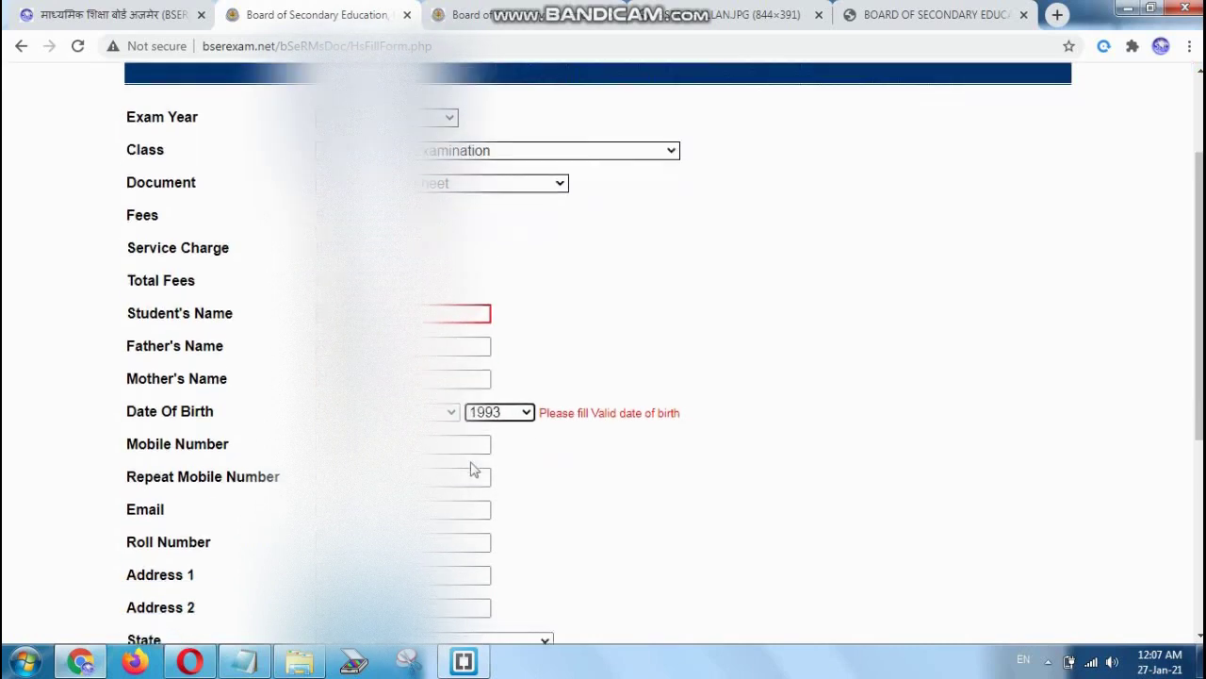
{"action": "left_click", "coordinate": [415, 330]}
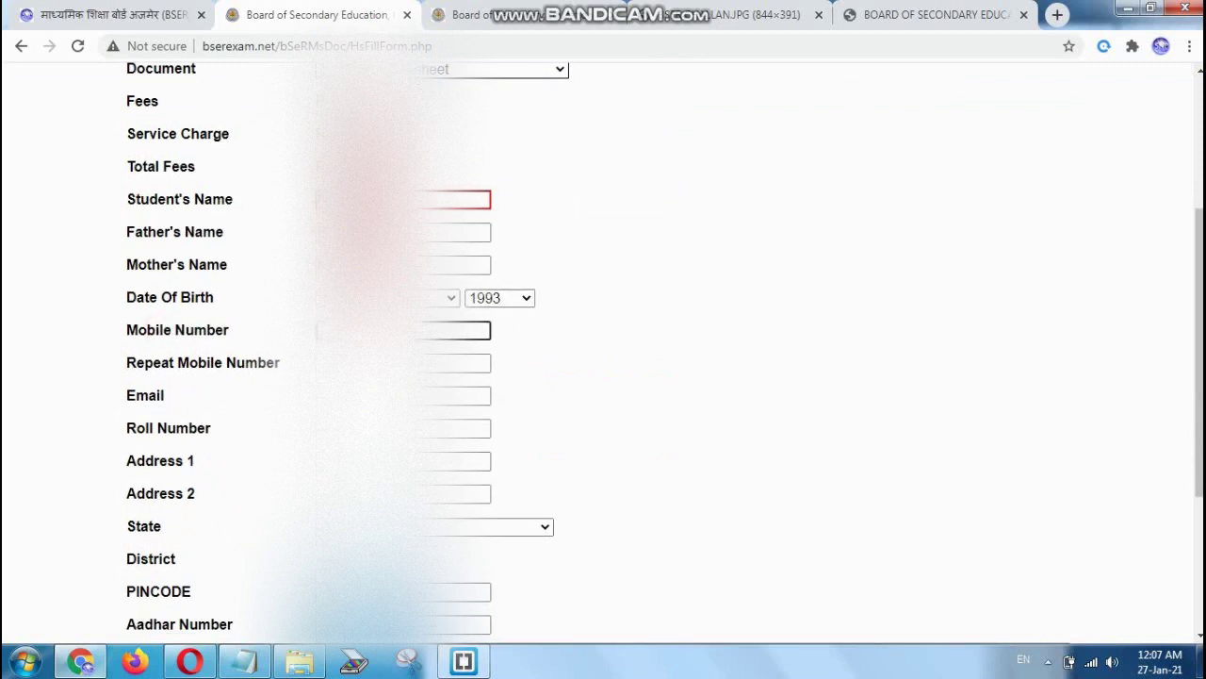
{"action": "left_click_drag", "start_coordinate": [128, 362], "coordinate": [280, 363]}
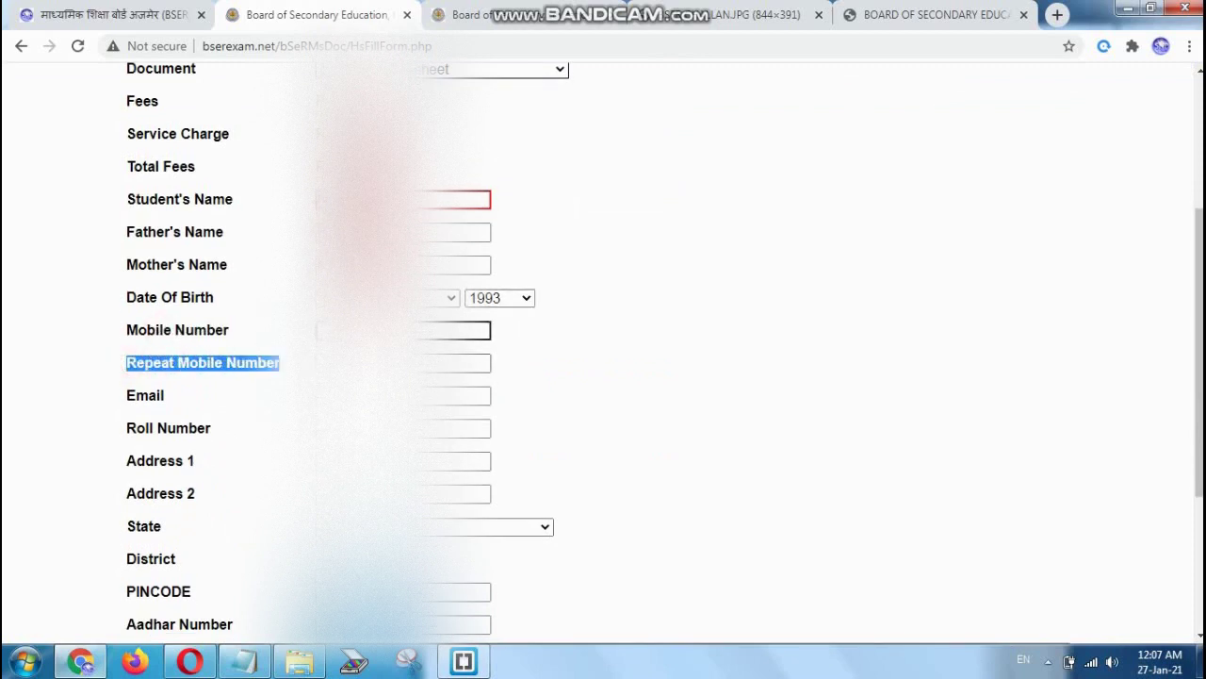
{"action": "left_click", "coordinate": [453, 363]}
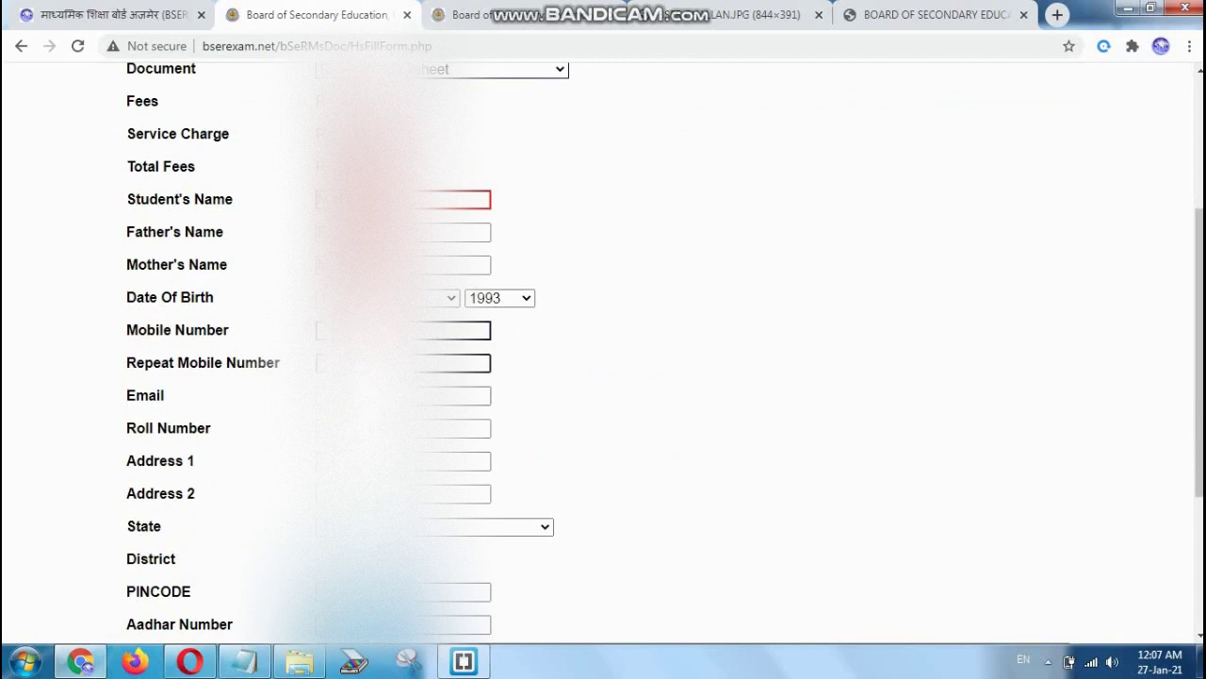
{"action": "left_click", "coordinate": [415, 395]}
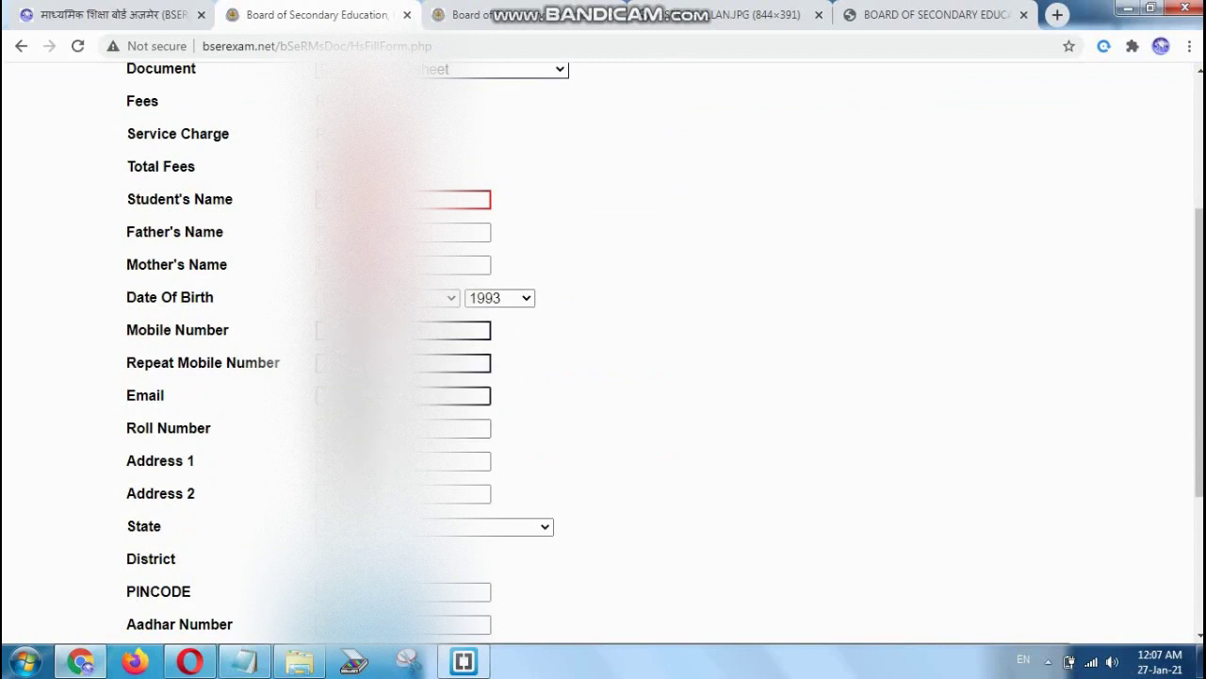
{"action": "left_click", "coordinate": [462, 429]}
{"action": "scroll", "coordinate": [509, 485], "scroll_direction": "up", "scroll_amount": 3}
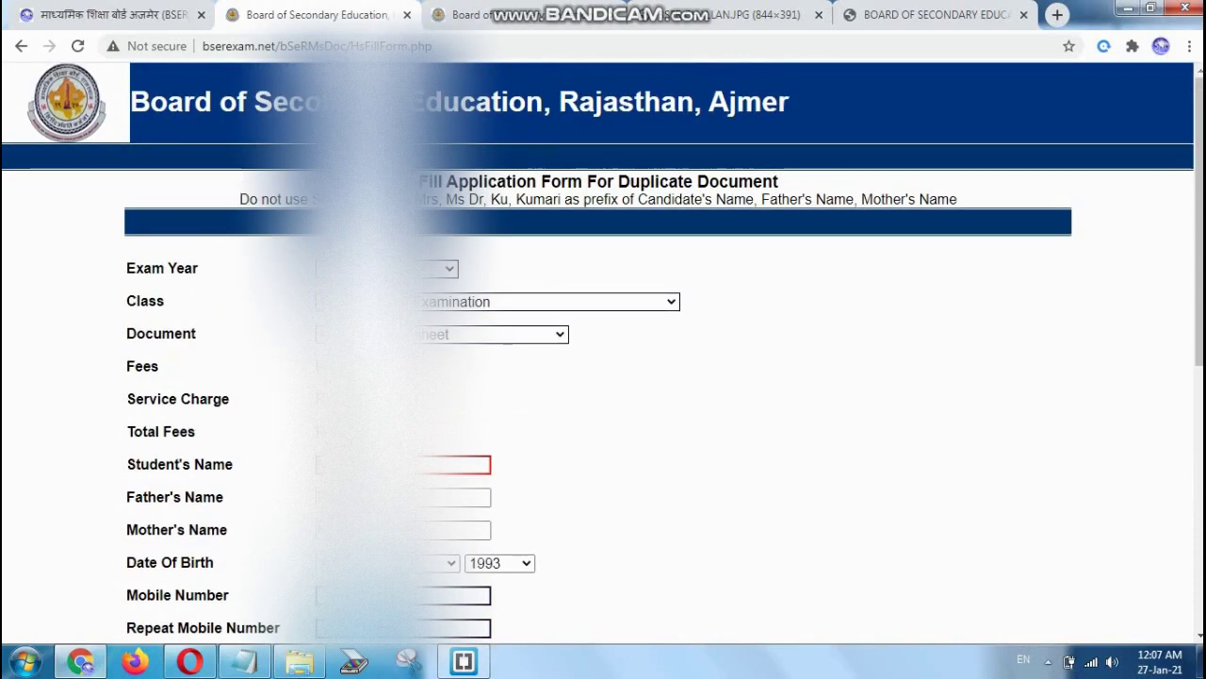
{"action": "scroll", "coordinate": [603, 358], "scroll_direction": "down", "scroll_amount": 2}
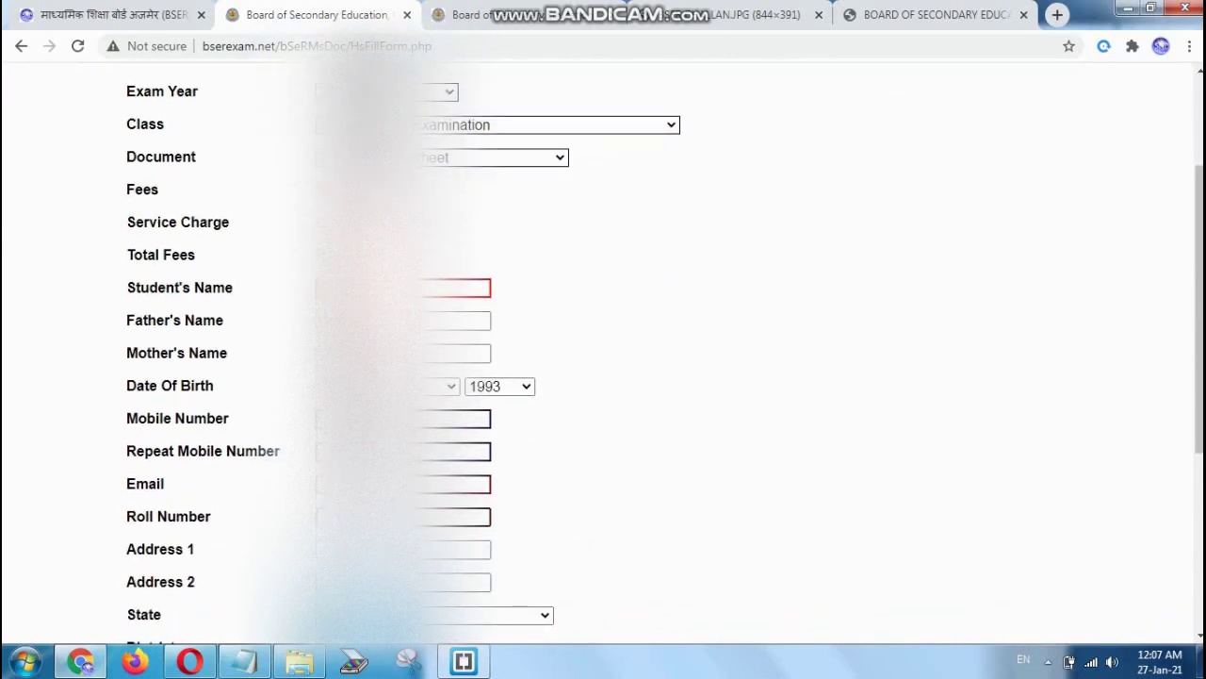
{"action": "scroll", "coordinate": [603, 358], "scroll_direction": "down", "scroll_amount": 1}
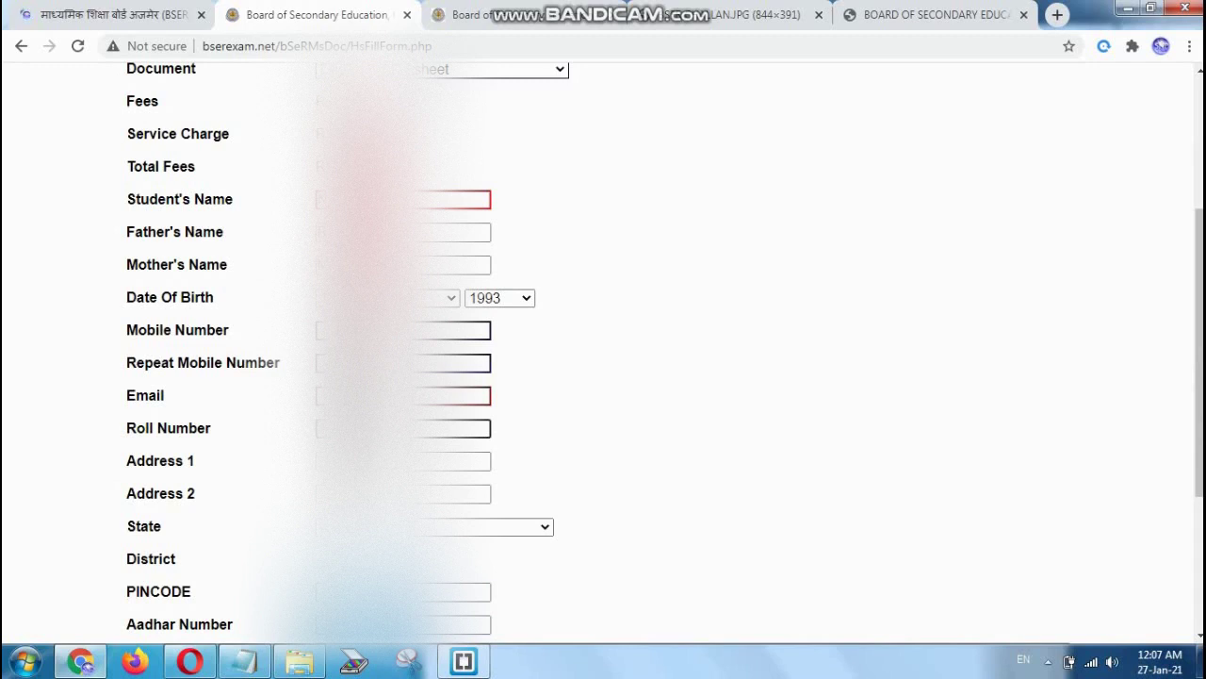
Fill in the student's address with the first address line, state, district and postal PIN code.
{"action": "left_click", "coordinate": [403, 461]}
{"action": "scroll", "coordinate": [679, 273], "scroll_direction": "down", "scroll_amount": 1}
{"action": "key", "text": "Tab"}
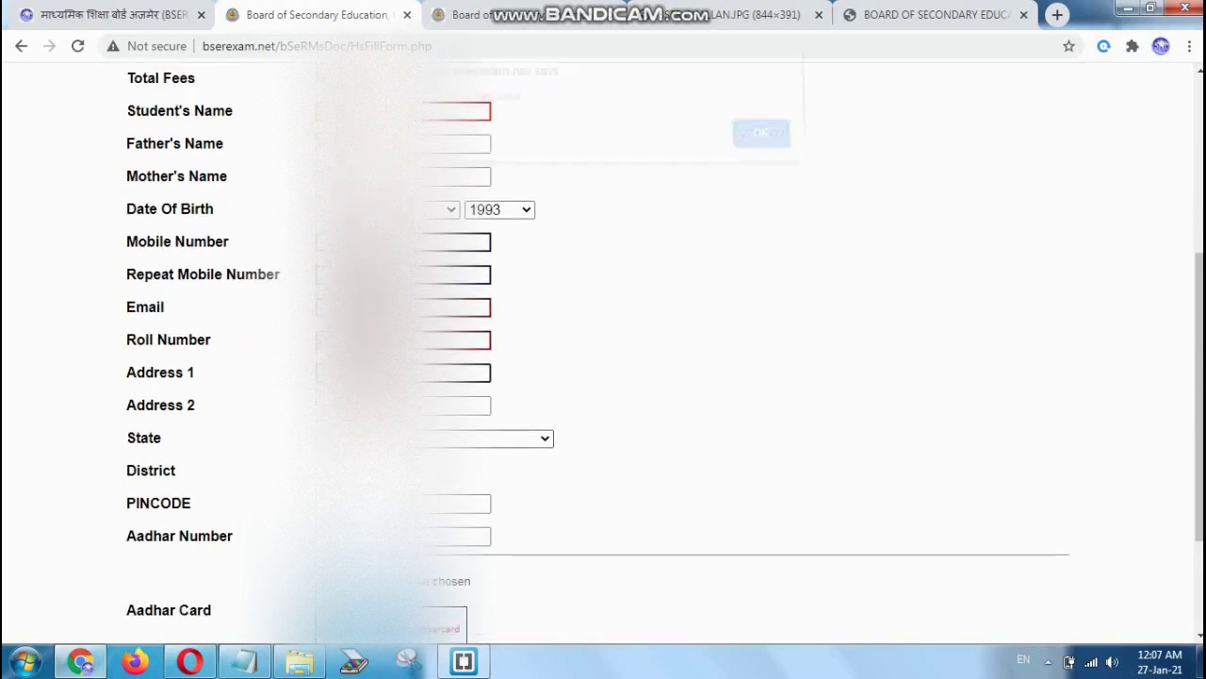
{"action": "left_click", "coordinate": [759, 145]}
{"action": "left_click", "coordinate": [500, 439]}
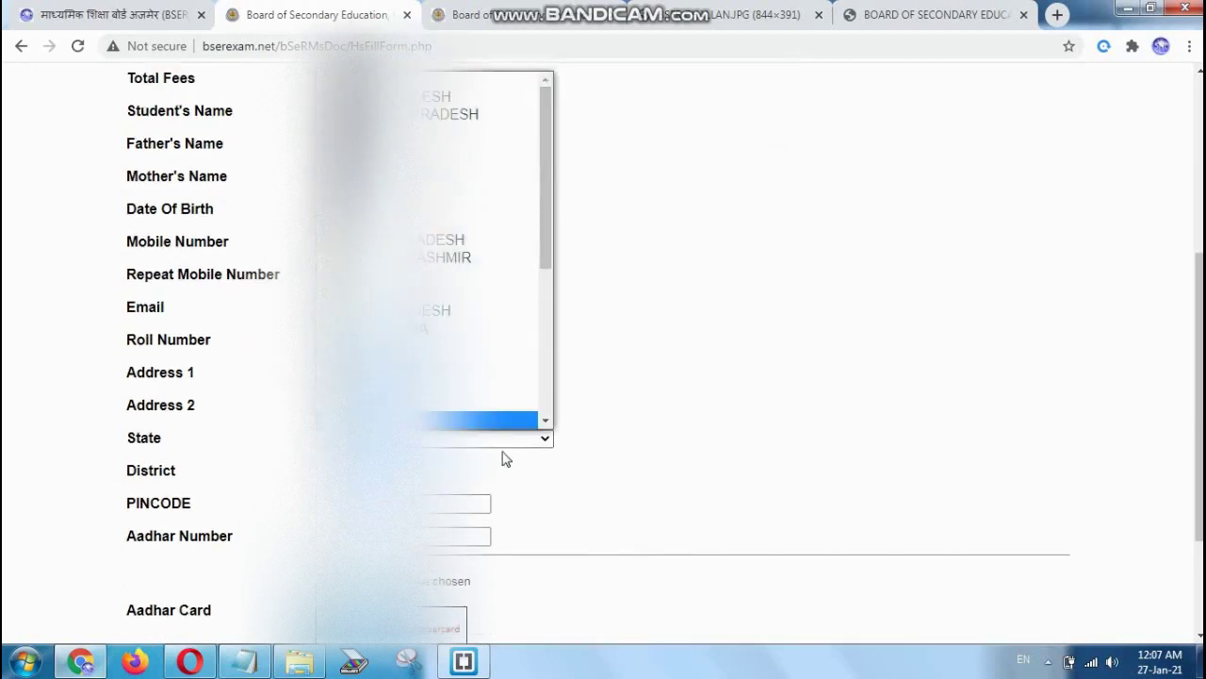
{"action": "left_click", "coordinate": [476, 330]}
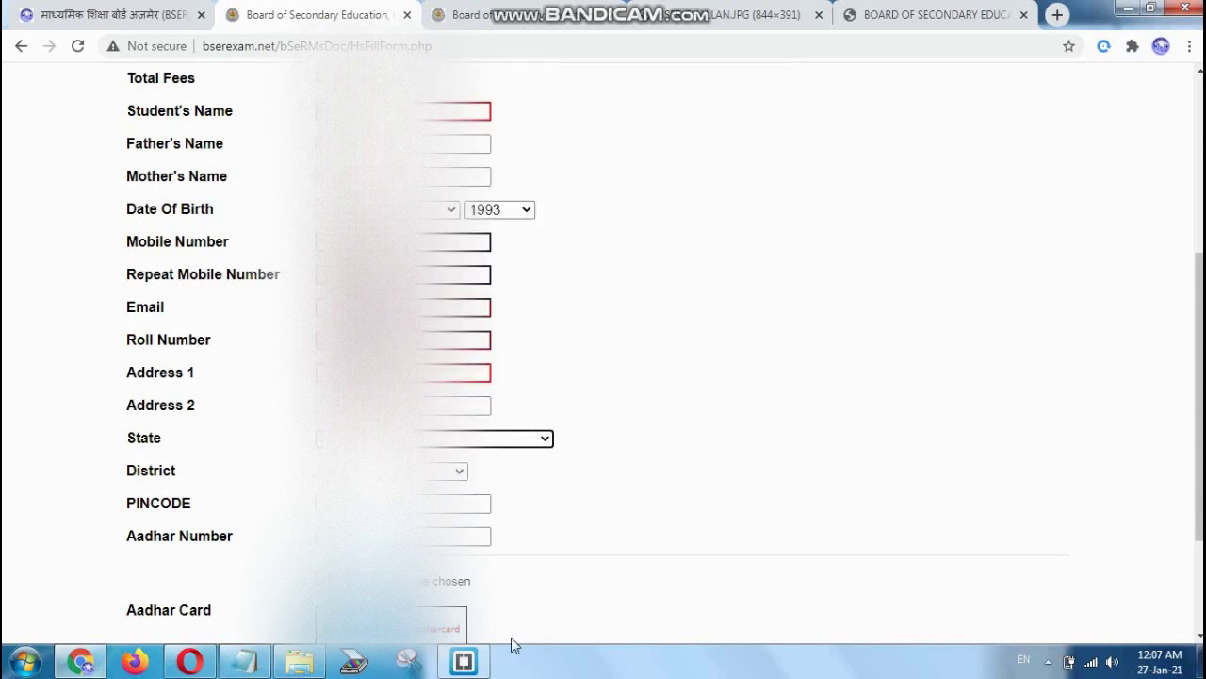
{"action": "left_click", "coordinate": [434, 471]}
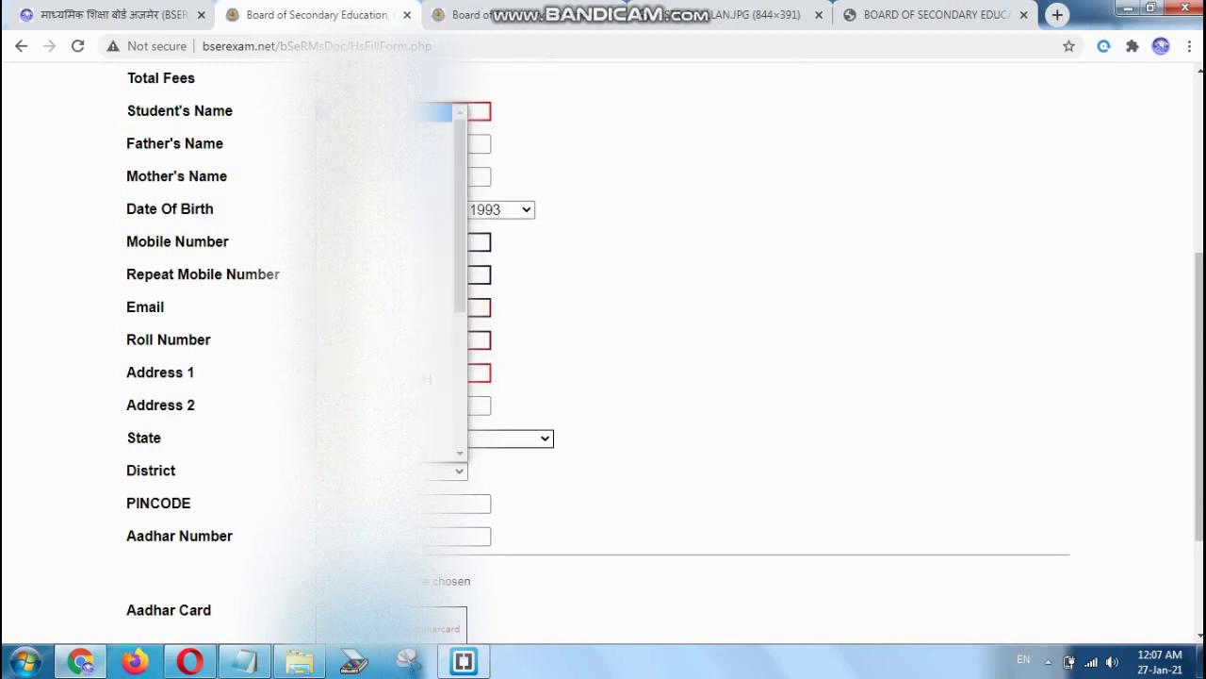
{"action": "left_click", "coordinate": [430, 396]}
{"action": "left_click", "coordinate": [405, 503]}
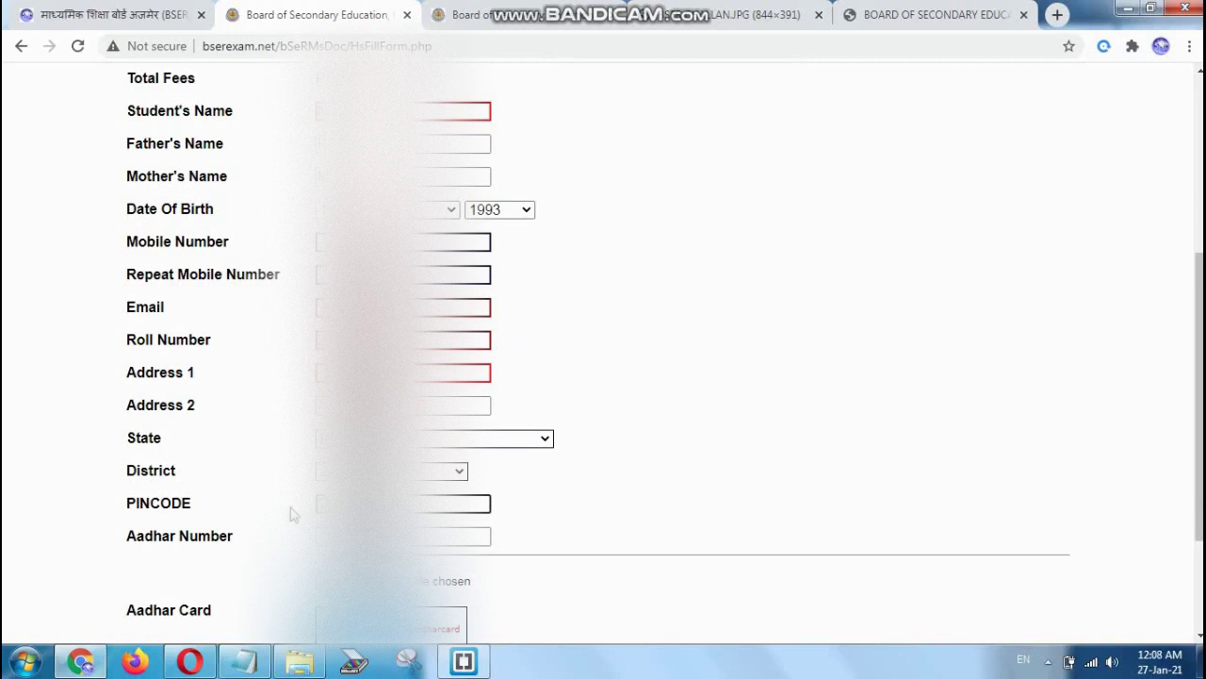
Examine the Aadhar Number field and the Aadhar Card upload section of the form.
{"action": "scroll", "coordinate": [292, 514], "scroll_direction": "down", "scroll_amount": 1}
{"action": "left_click_drag", "start_coordinate": [138, 448], "coordinate": [278, 457]}
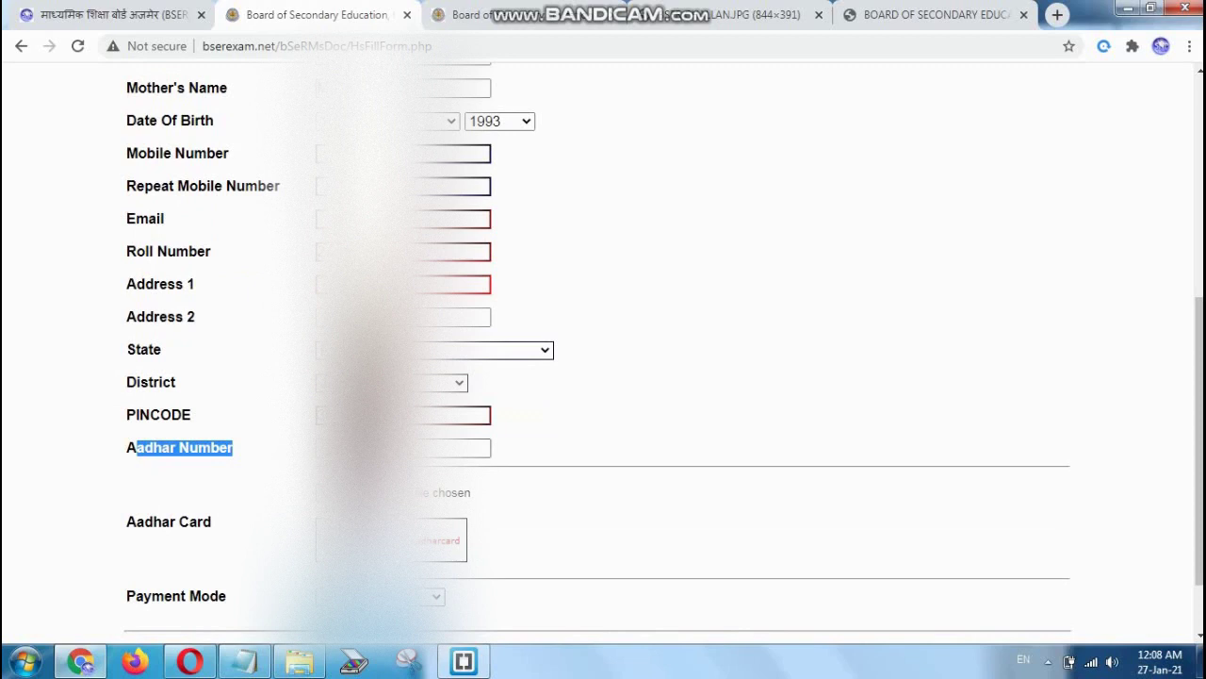
{"action": "left_click_drag", "start_coordinate": [128, 520], "coordinate": [240, 533]}
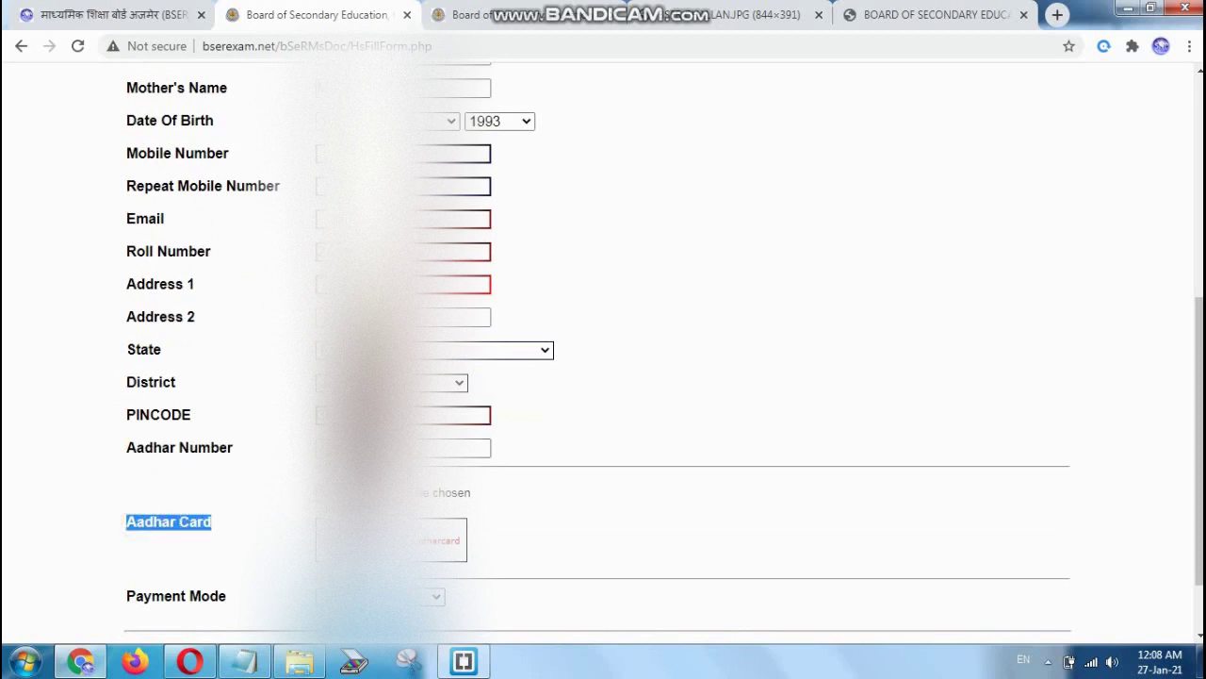
Choose the payment mode and save the completed application form.
{"action": "scroll", "coordinate": [603, 348], "scroll_direction": "down", "scroll_amount": 1}
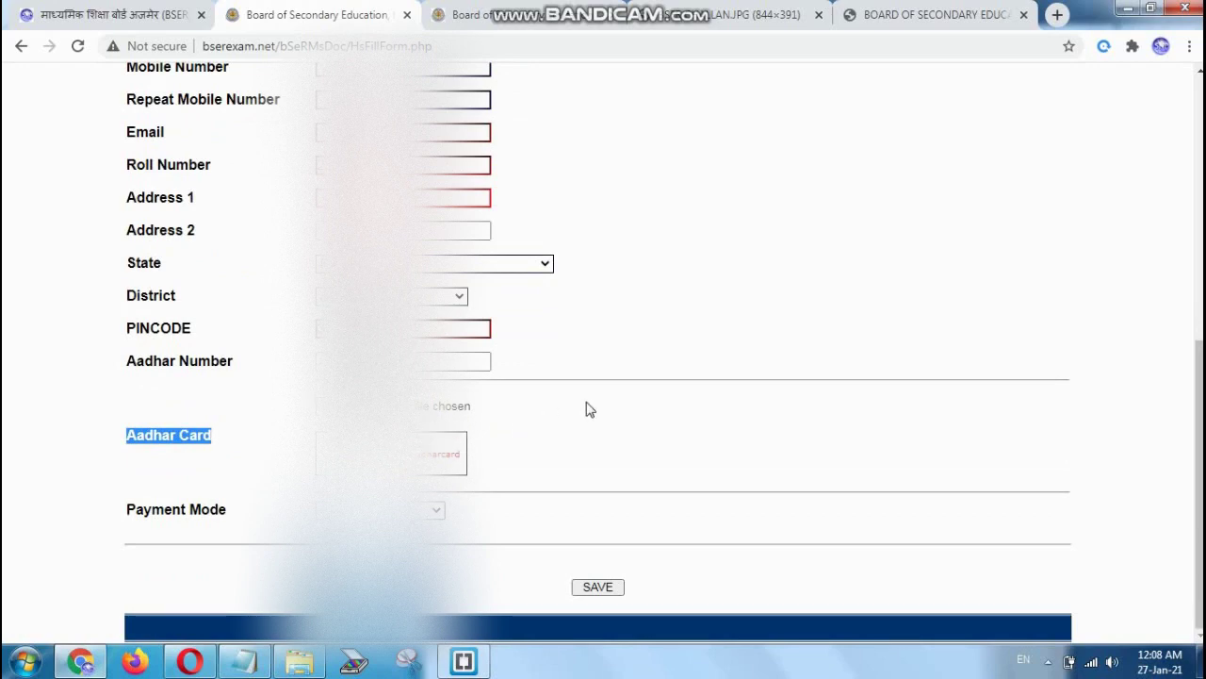
{"action": "left_click", "coordinate": [429, 509]}
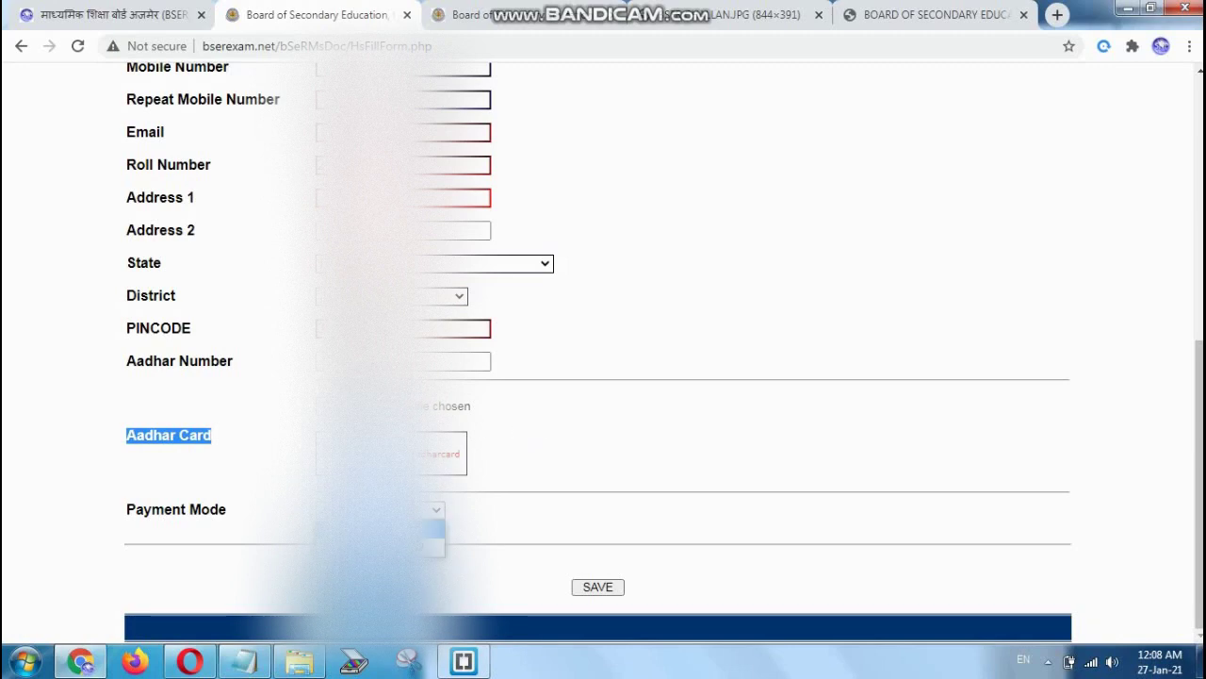
{"action": "left_click", "coordinate": [428, 547]}
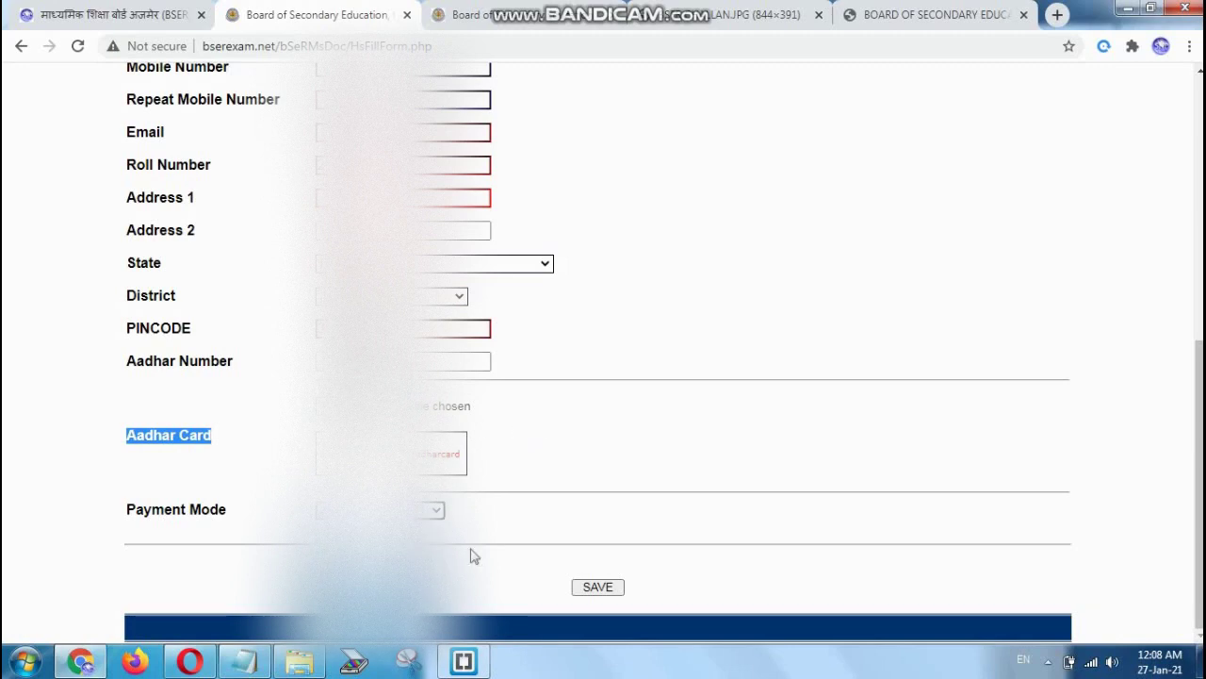
{"action": "left_click", "coordinate": [597, 587]}
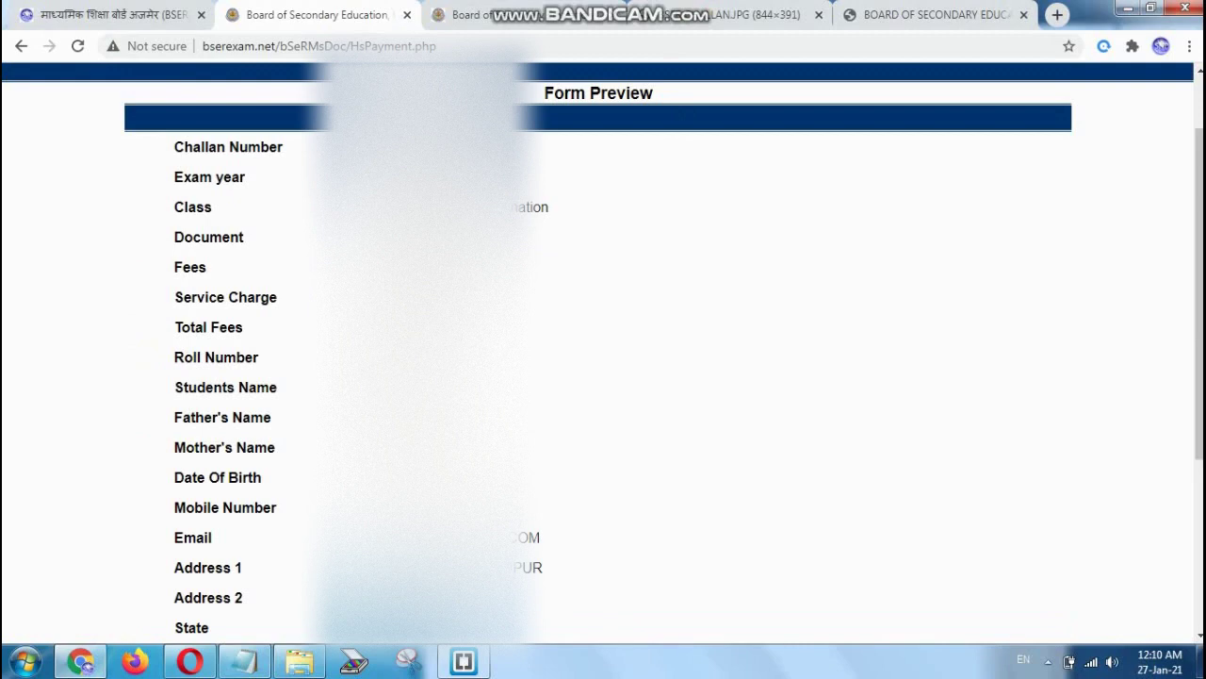
Review all details in the form preview, from the challan number down to the Aadhar card.
{"action": "scroll", "coordinate": [675, 249], "scroll_direction": "down", "scroll_amount": 2}
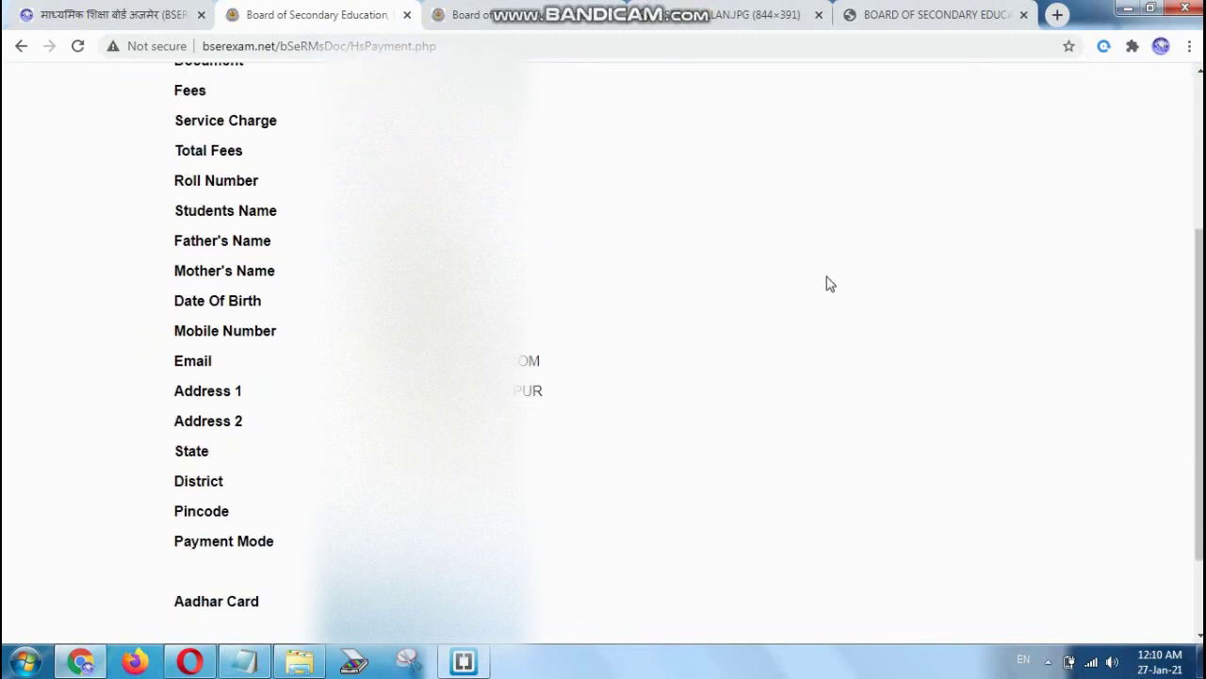
{"action": "scroll", "coordinate": [826, 283], "scroll_direction": "up", "scroll_amount": 3}
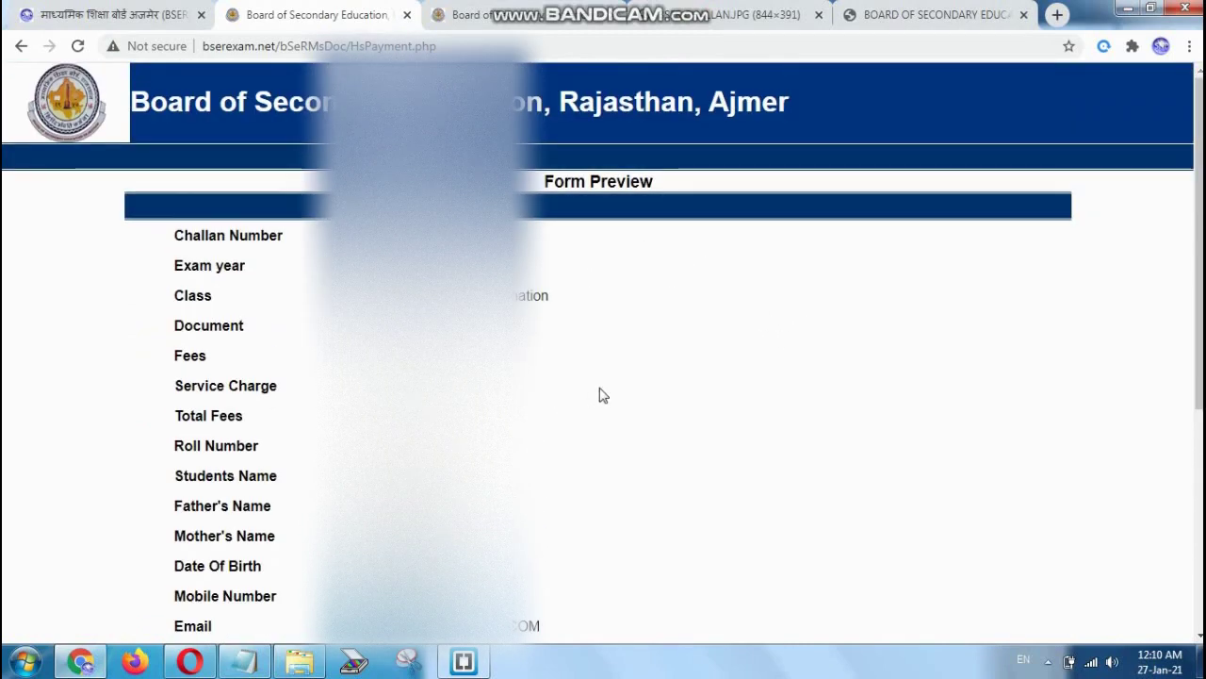
{"action": "scroll", "coordinate": [603, 396], "scroll_direction": "down", "scroll_amount": 4}
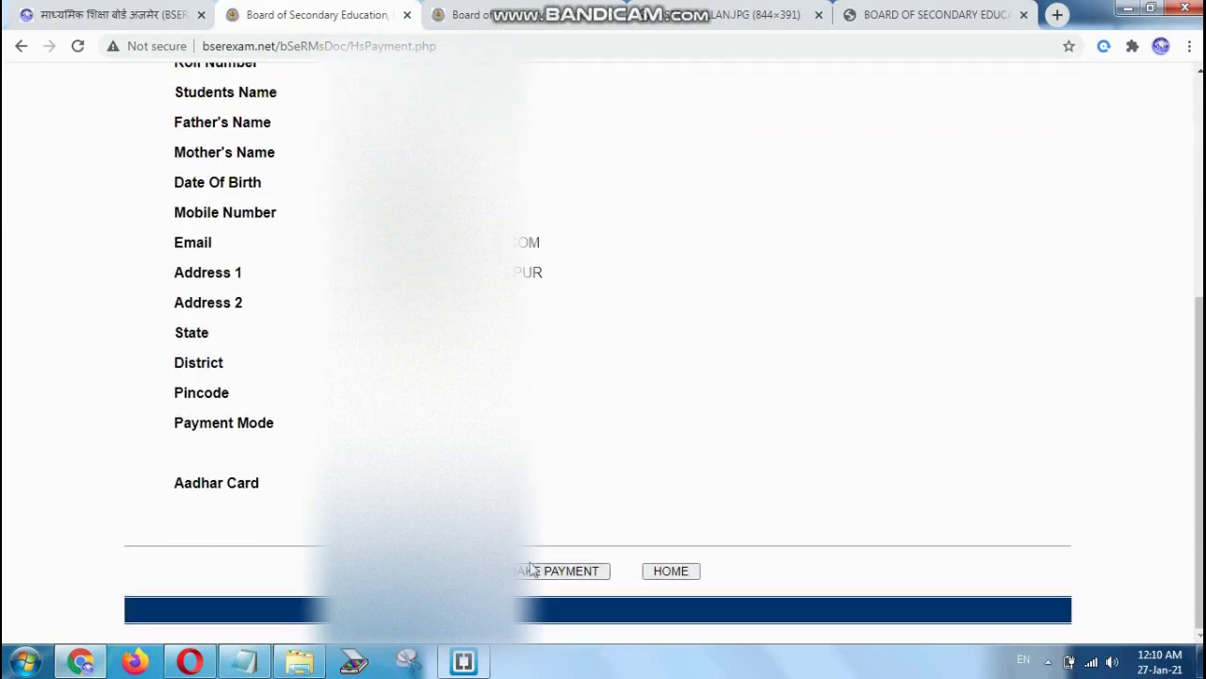
{"action": "scroll", "coordinate": [573, 521], "scroll_direction": "up", "scroll_amount": 1}
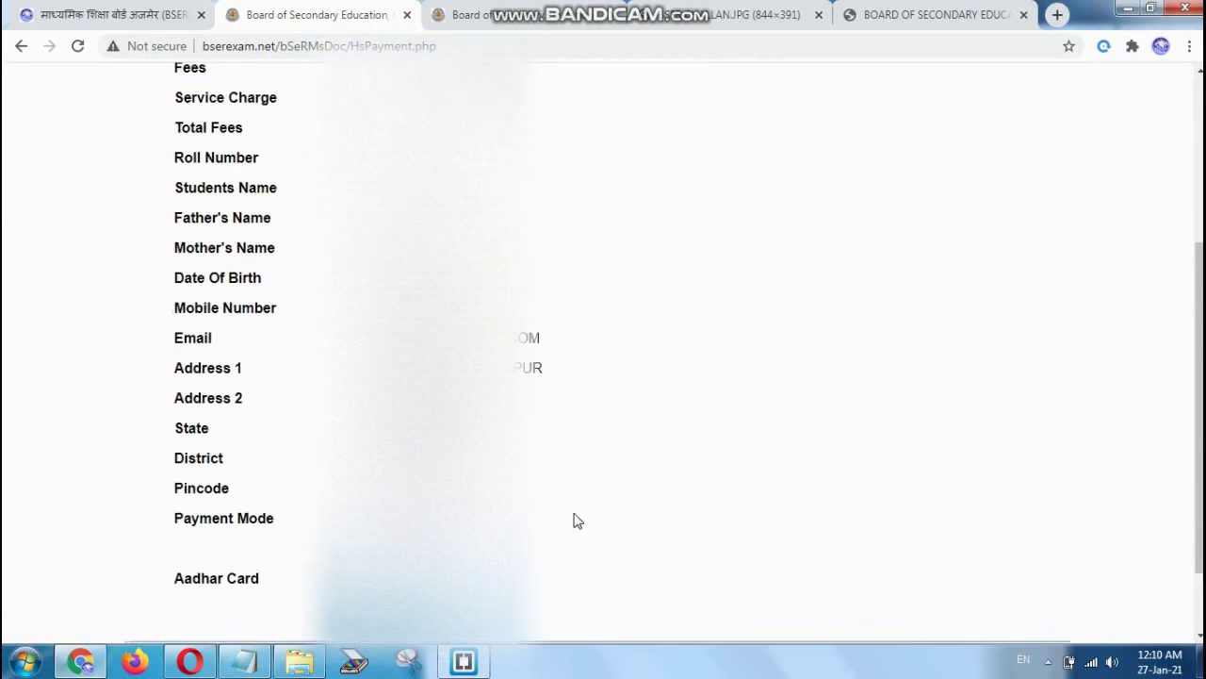
{"action": "scroll", "coordinate": [577, 522], "scroll_direction": "up", "scroll_amount": 4}
{"action": "scroll", "coordinate": [657, 431], "scroll_direction": "down", "scroll_amount": 5}
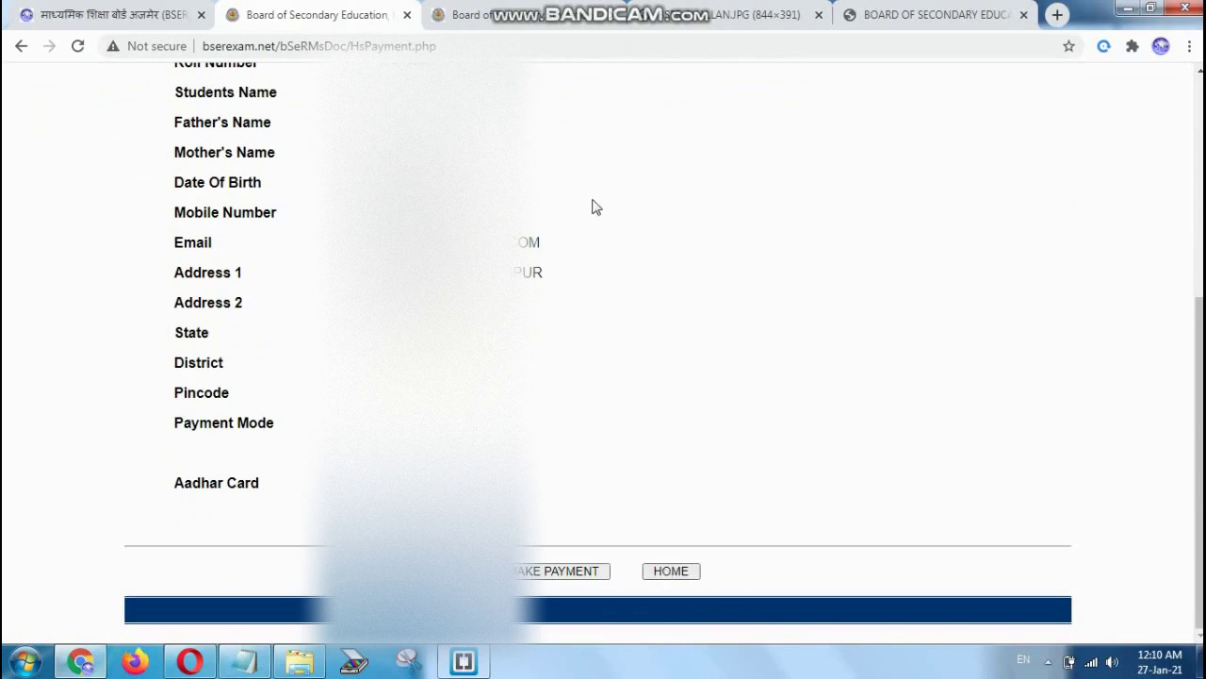
Proceed to payment of the application and choose Debit Card as the payment mode on the eazypay page.
{"action": "left_click", "coordinate": [548, 572]}
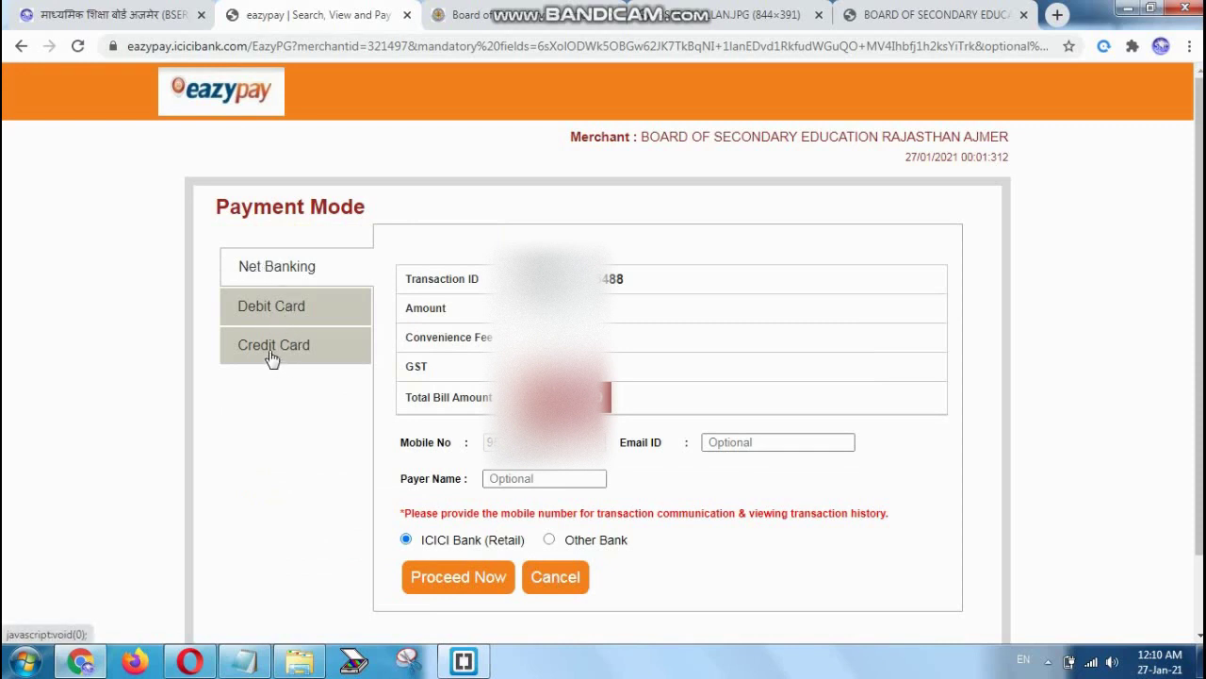
{"action": "left_click", "coordinate": [276, 307]}
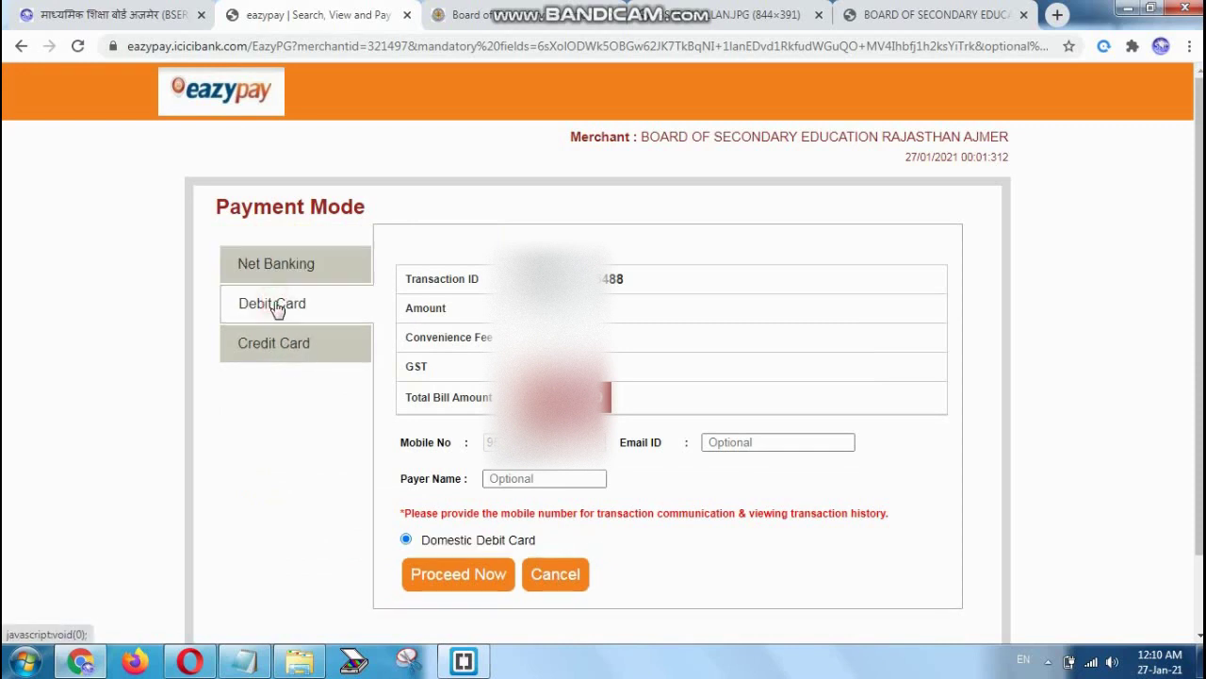
Proceed with the domestic debit card payment, continuing past the privacy warning to www4.ipg-online.com and allowing the form resubmission.
{"action": "left_click", "coordinate": [456, 580]}
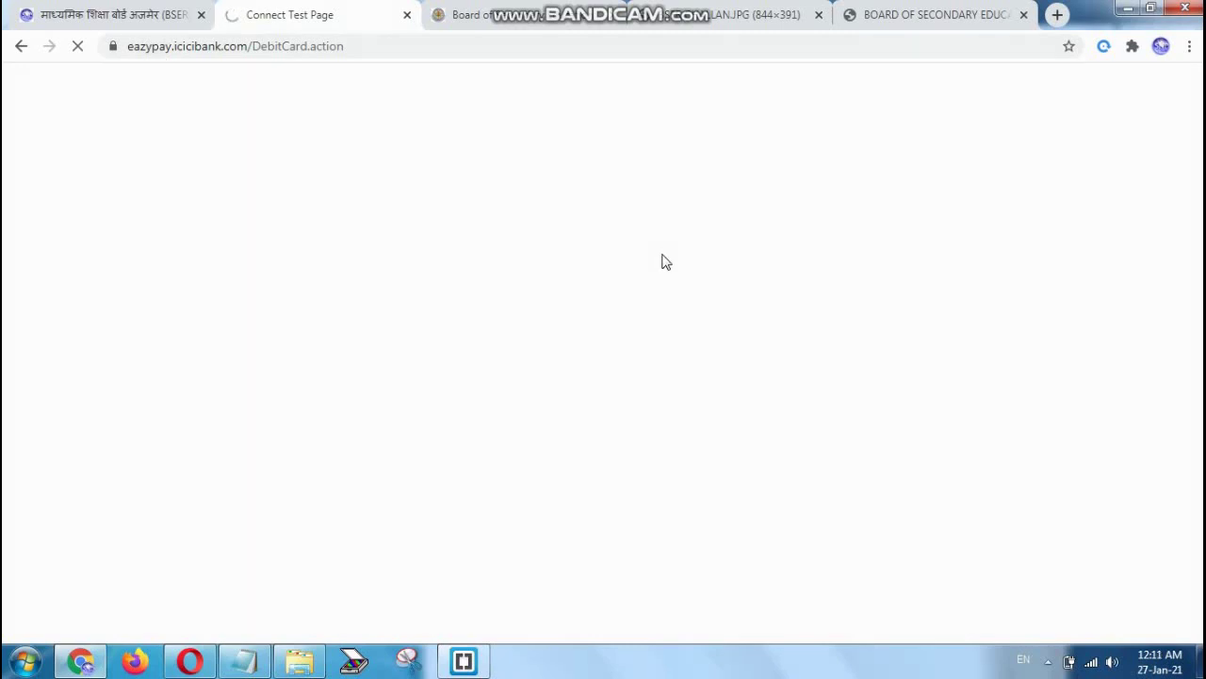
{"action": "mouse_move", "coordinate": [609, 6]}
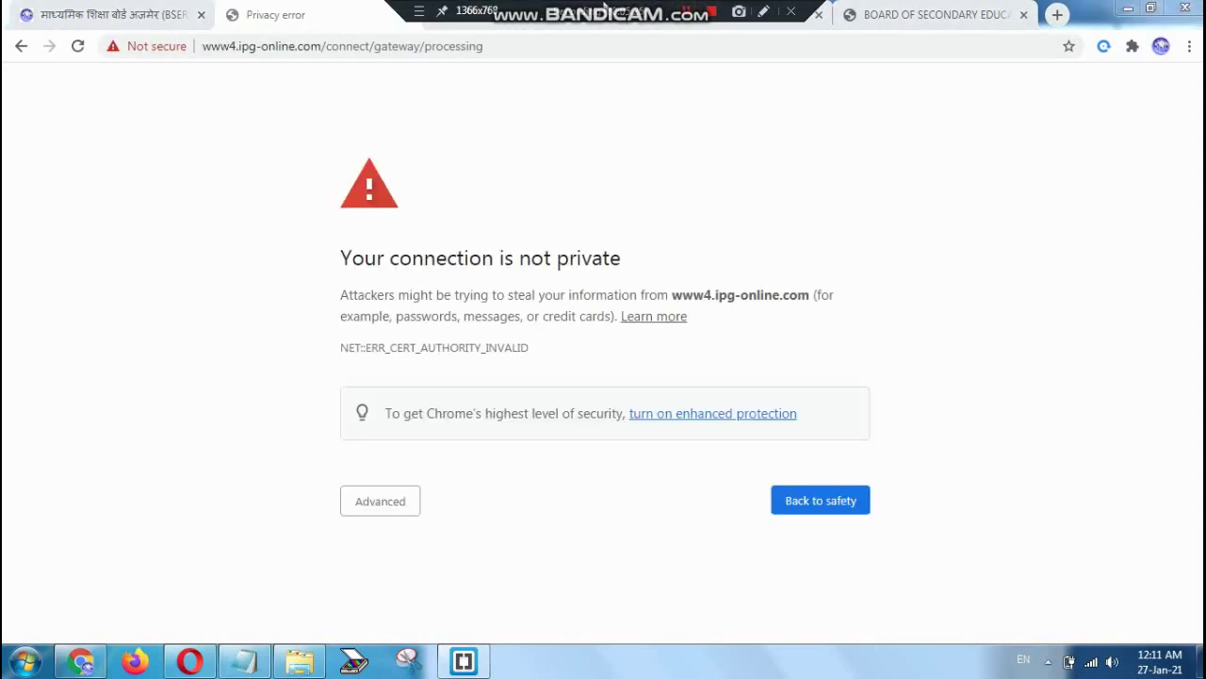
{"action": "left_click", "coordinate": [377, 509]}
{"action": "scroll", "coordinate": [386, 537], "scroll_direction": "down", "scroll_amount": 1}
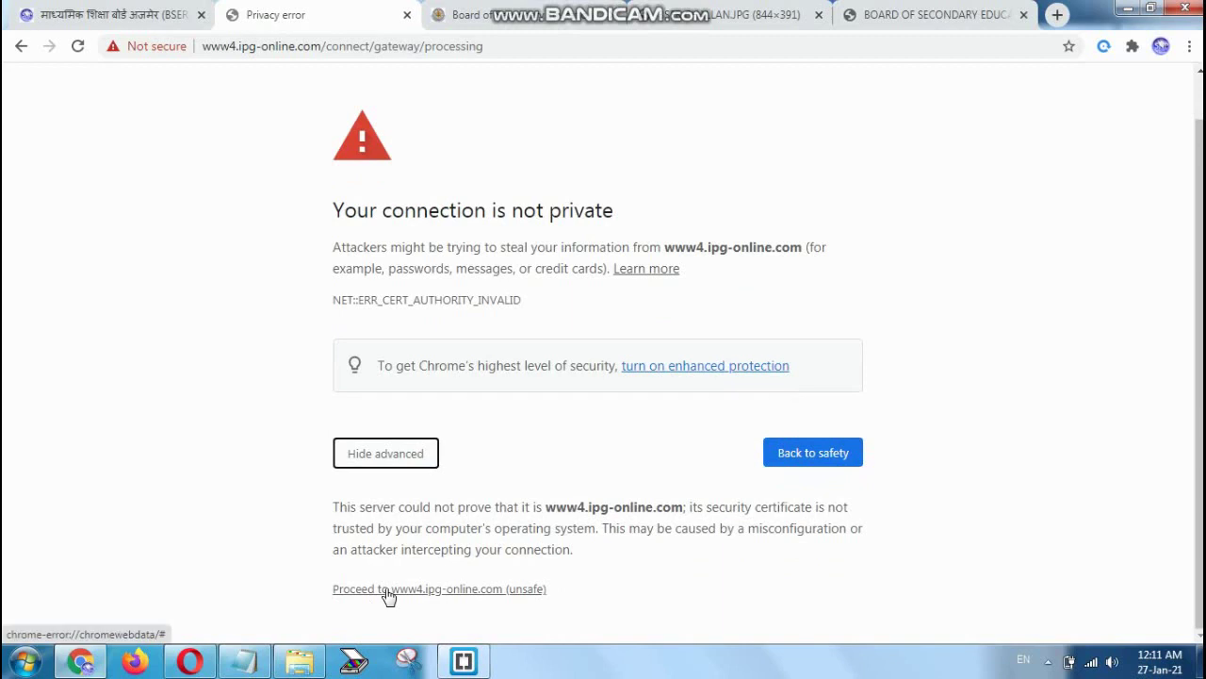
{"action": "left_click", "coordinate": [388, 591]}
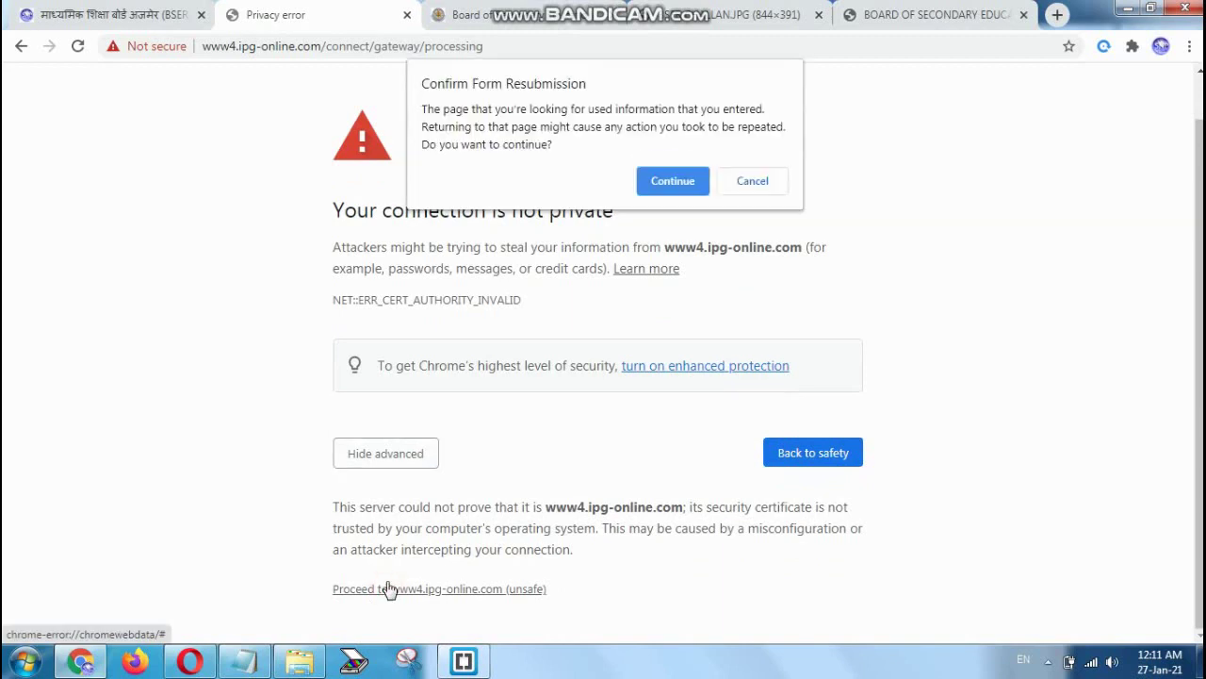
{"action": "left_click", "coordinate": [657, 182]}
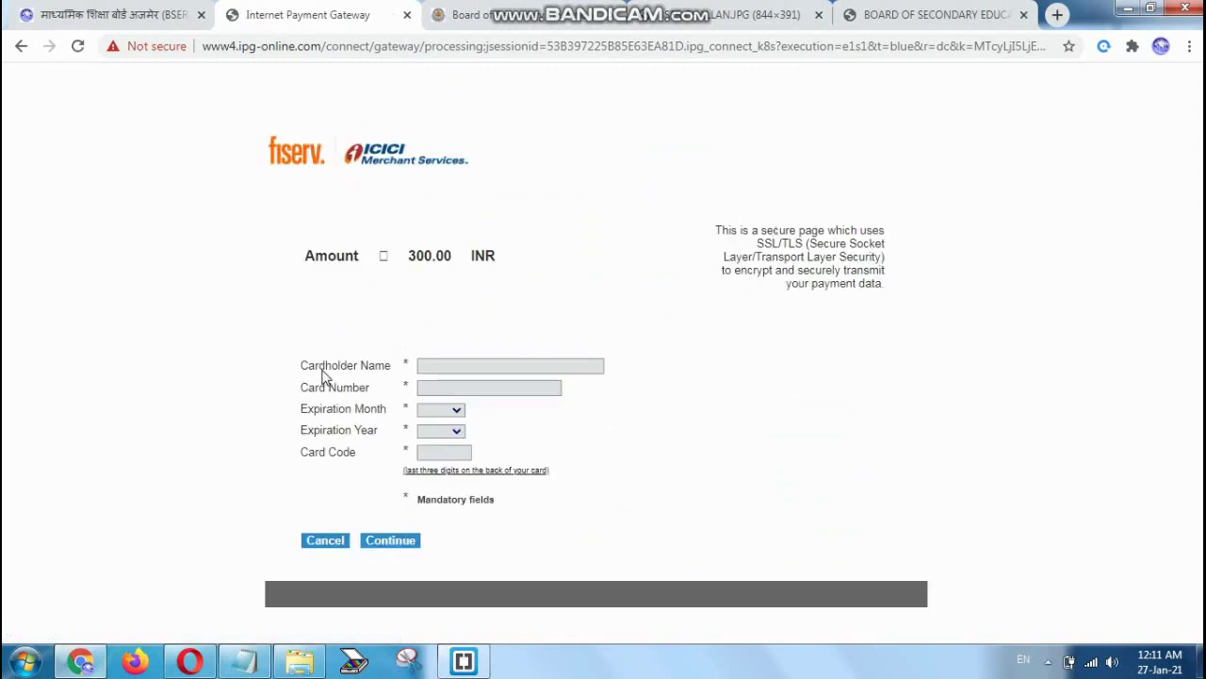
Examine the required card fields on the payment page, from Cardholder Name and Card Number through expiration to Card Code.
{"action": "left_click_drag", "start_coordinate": [304, 367], "coordinate": [400, 372]}
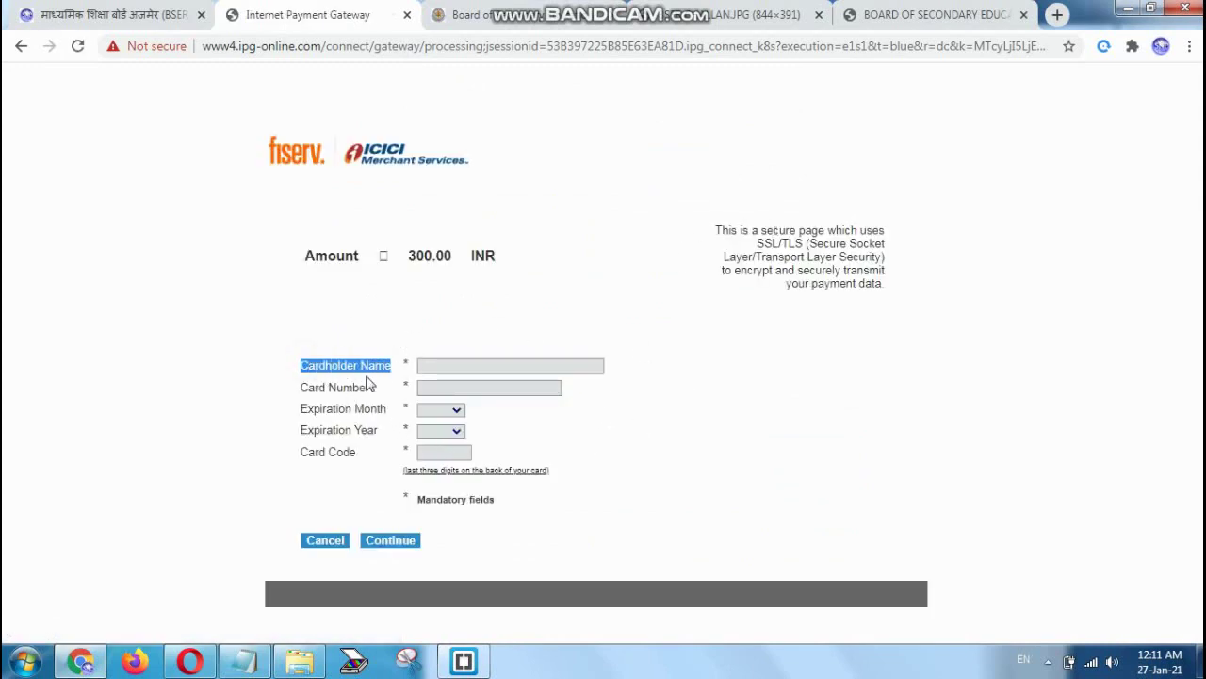
{"action": "left_click_drag", "start_coordinate": [298, 388], "coordinate": [371, 396]}
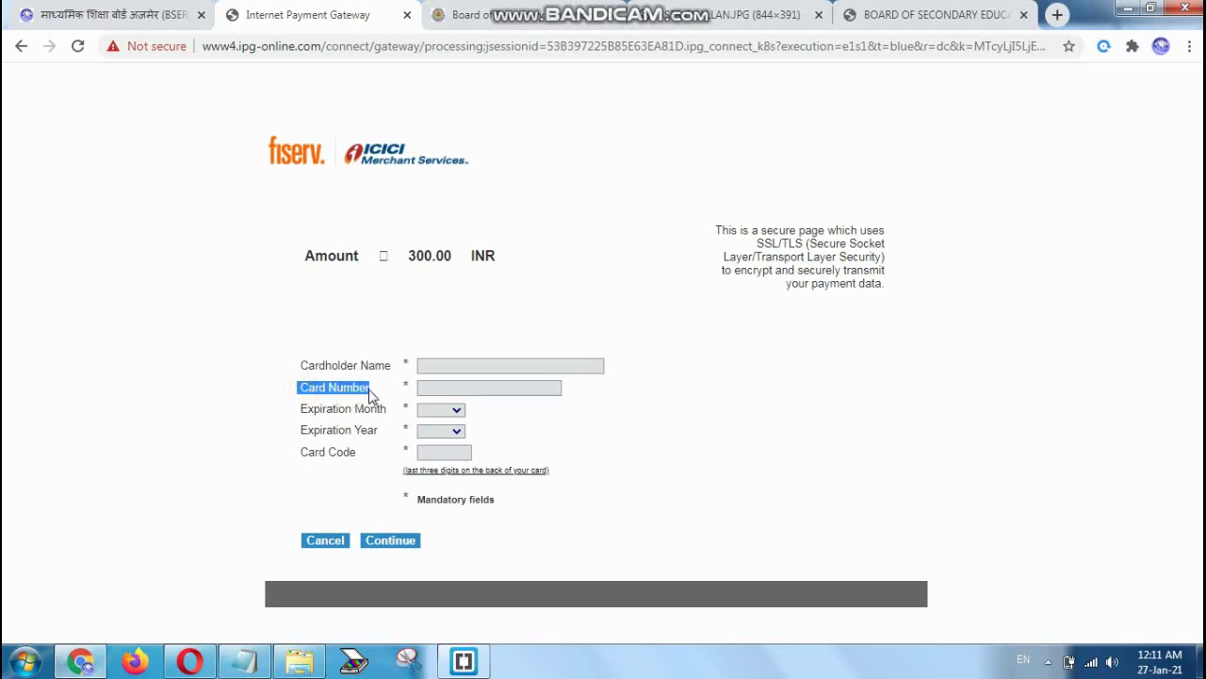
{"action": "left_click_drag", "start_coordinate": [303, 415], "coordinate": [390, 406]}
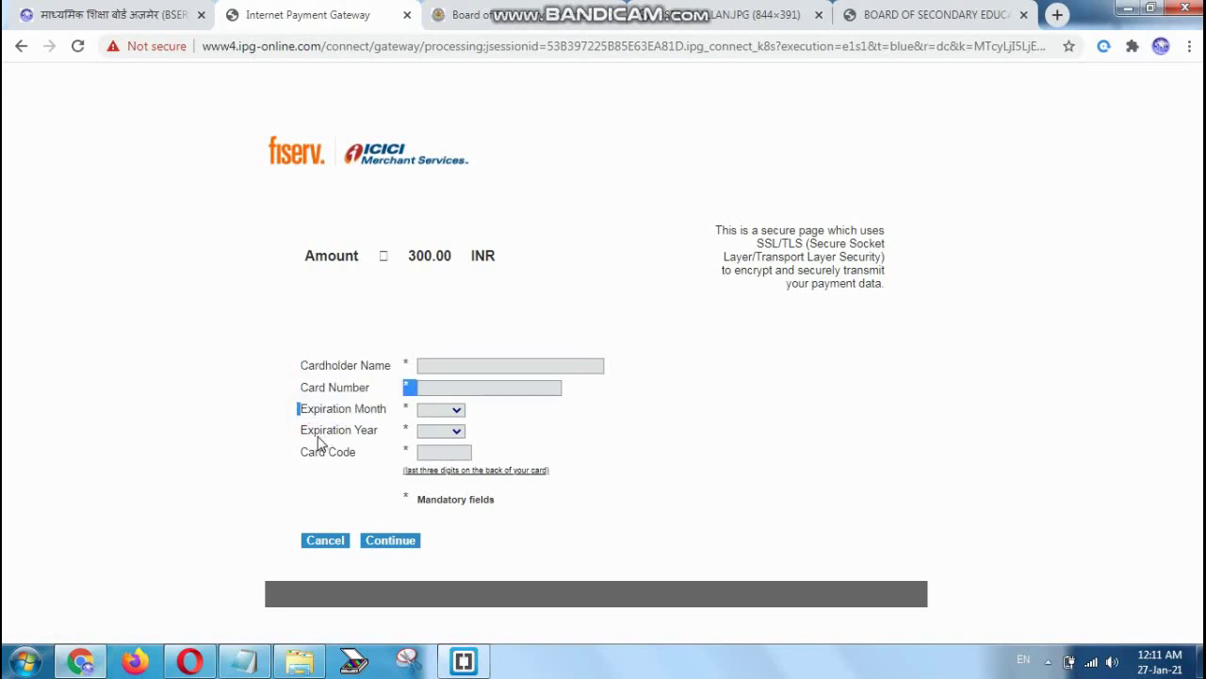
{"action": "left_click_drag", "start_coordinate": [318, 439], "coordinate": [371, 439]}
{"action": "left_click_drag", "start_coordinate": [302, 454], "coordinate": [352, 460]}
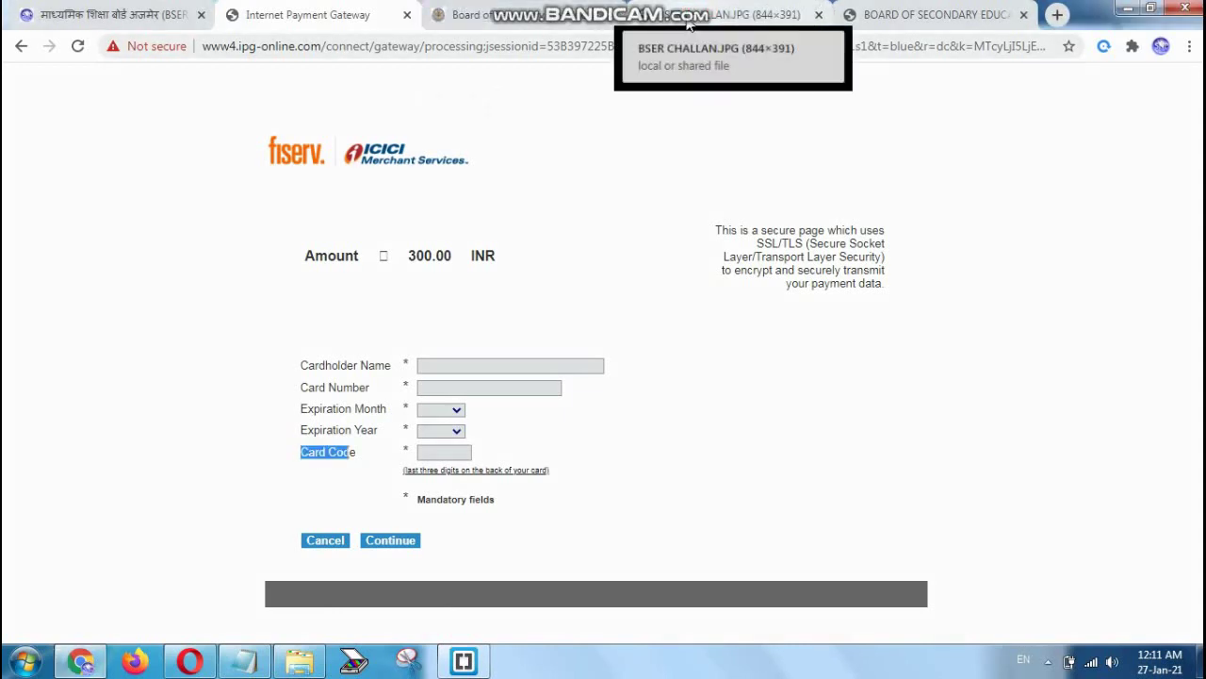
Switch to the board's duplicate document site, open the certificate status page and search with the application's challan number.
{"action": "left_click", "coordinate": [688, 23]}
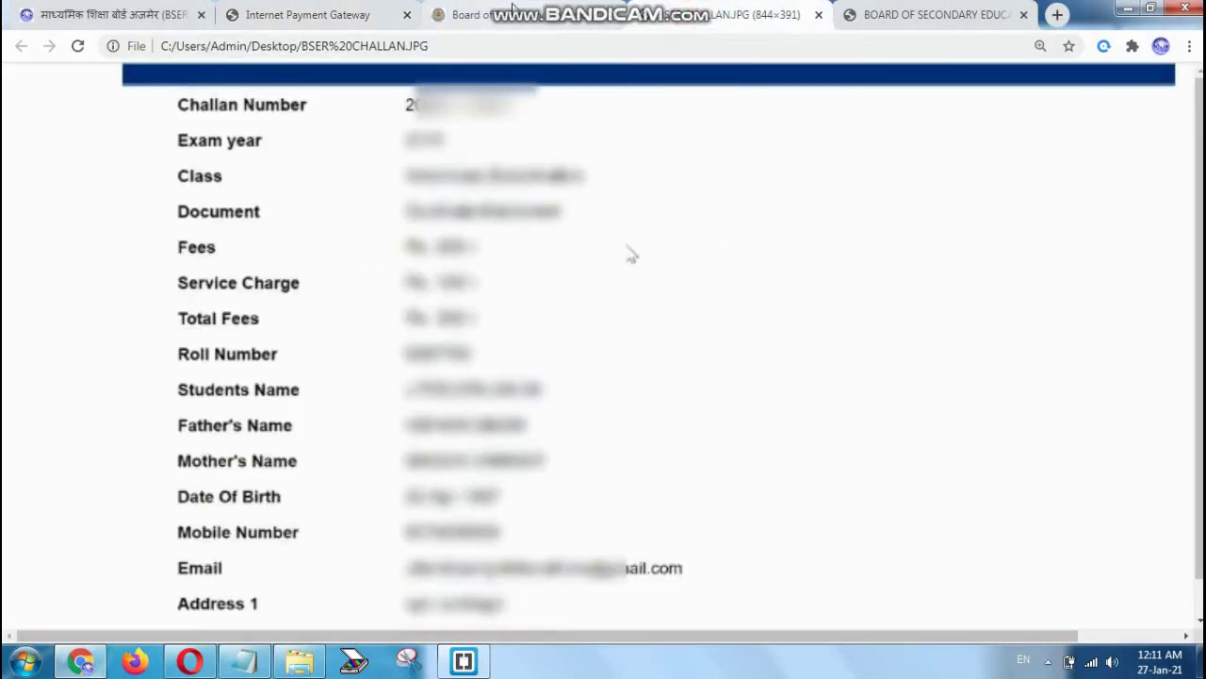
{"action": "left_click", "coordinate": [512, 8]}
{"action": "left_click", "coordinate": [659, 12]}
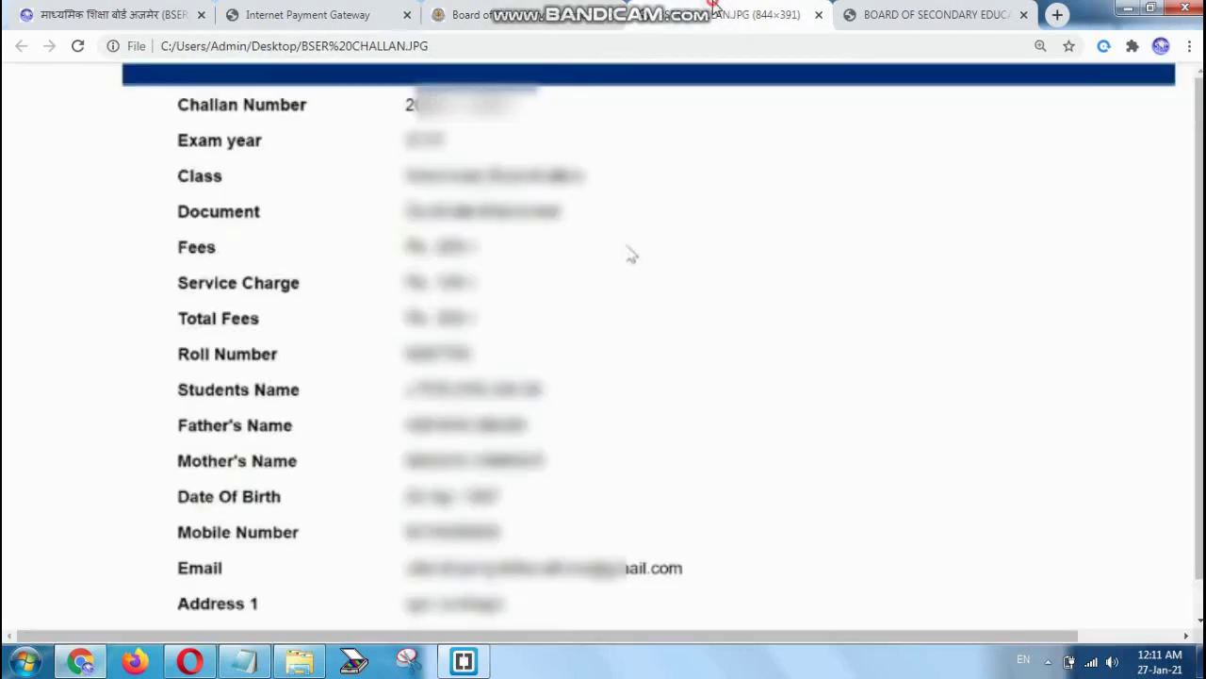
{"action": "left_click", "coordinate": [514, 11]}
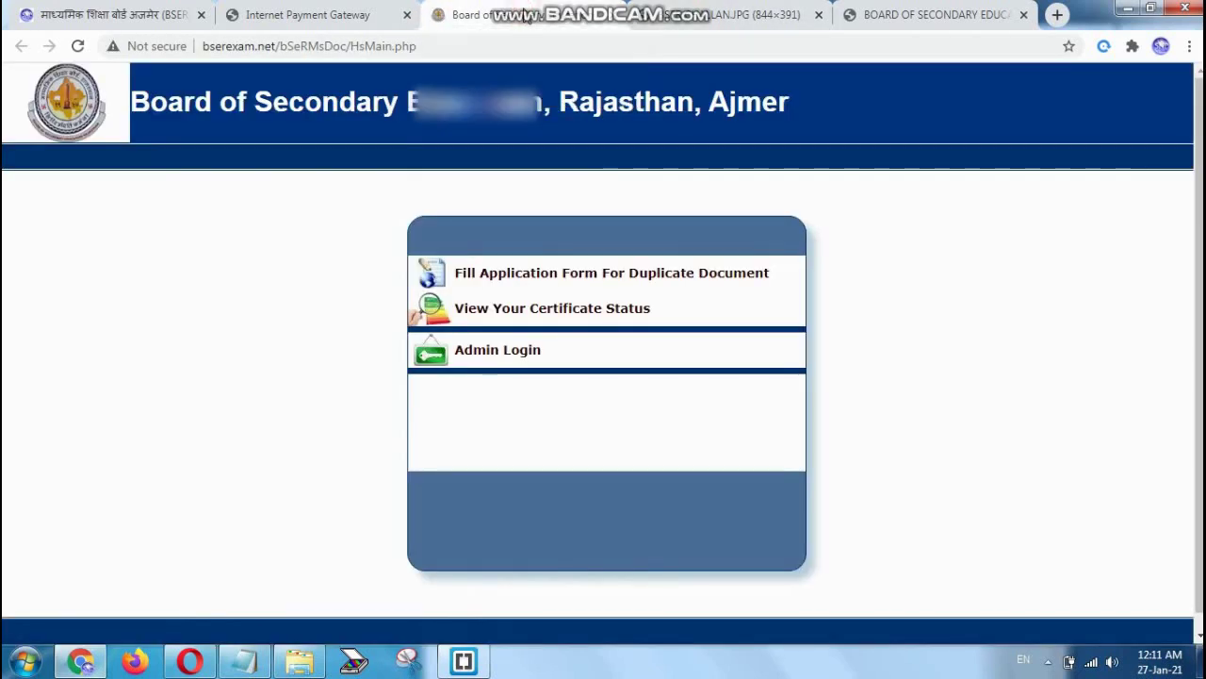
{"action": "left_click", "coordinate": [512, 311]}
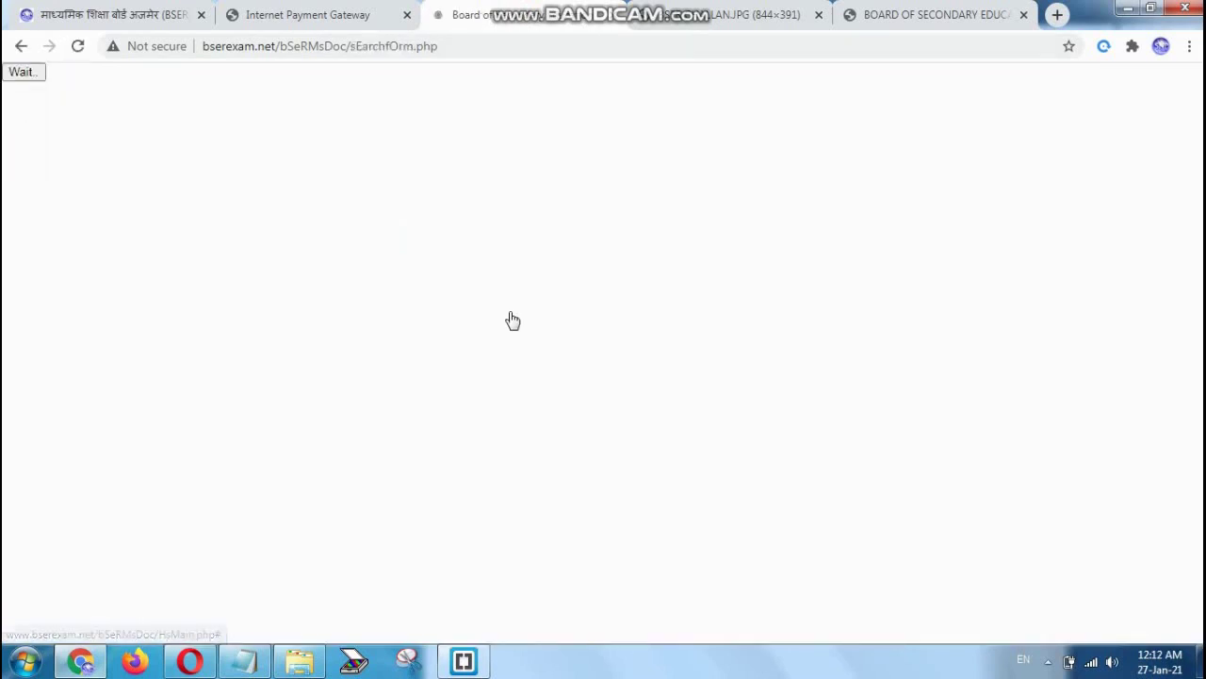
{"action": "left_click", "coordinate": [540, 248]}
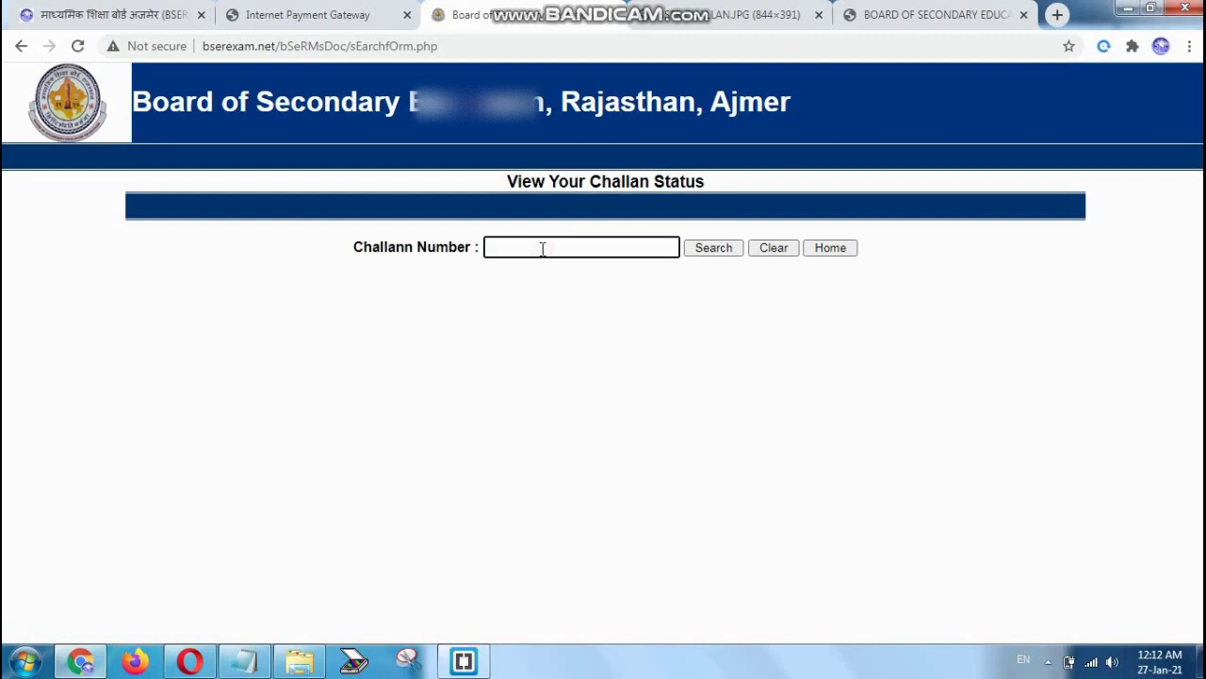
{"action": "left_click", "coordinate": [705, 249]}
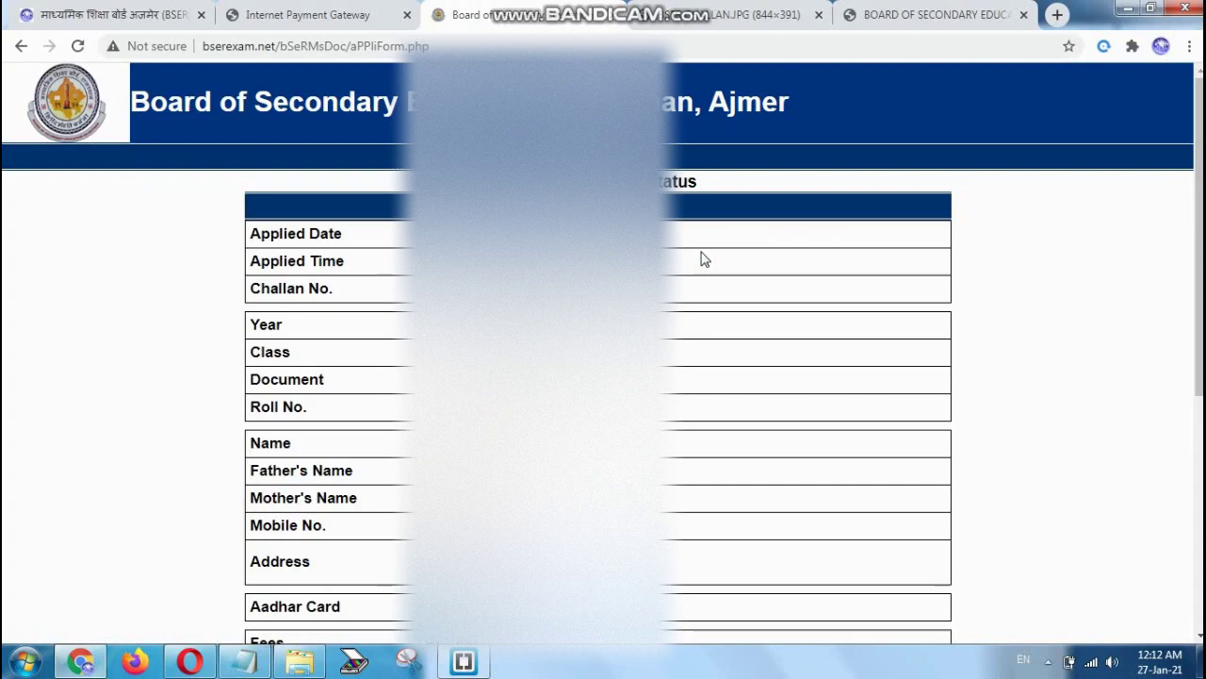
Review the application's status record, including the Payment Status, transaction details, Status, Remark and the status history table.
{"action": "scroll", "coordinate": [705, 260], "scroll_direction": "down", "scroll_amount": 3}
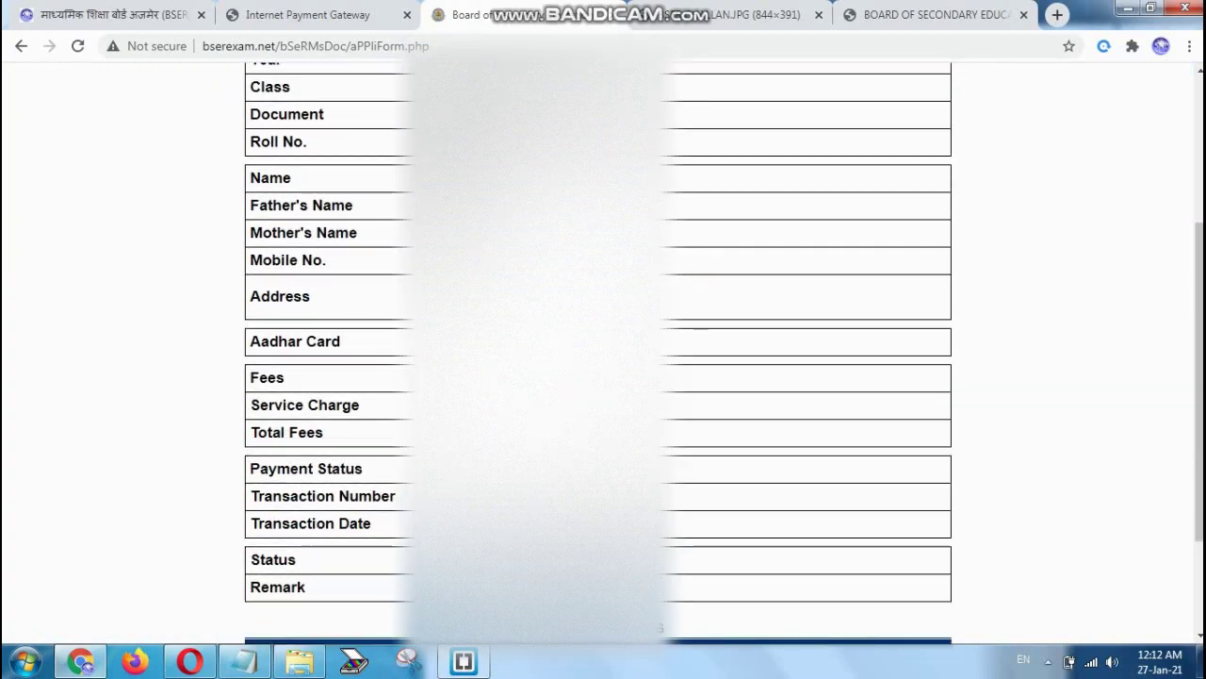
{"action": "left_click_drag", "start_coordinate": [259, 477], "coordinate": [365, 470]}
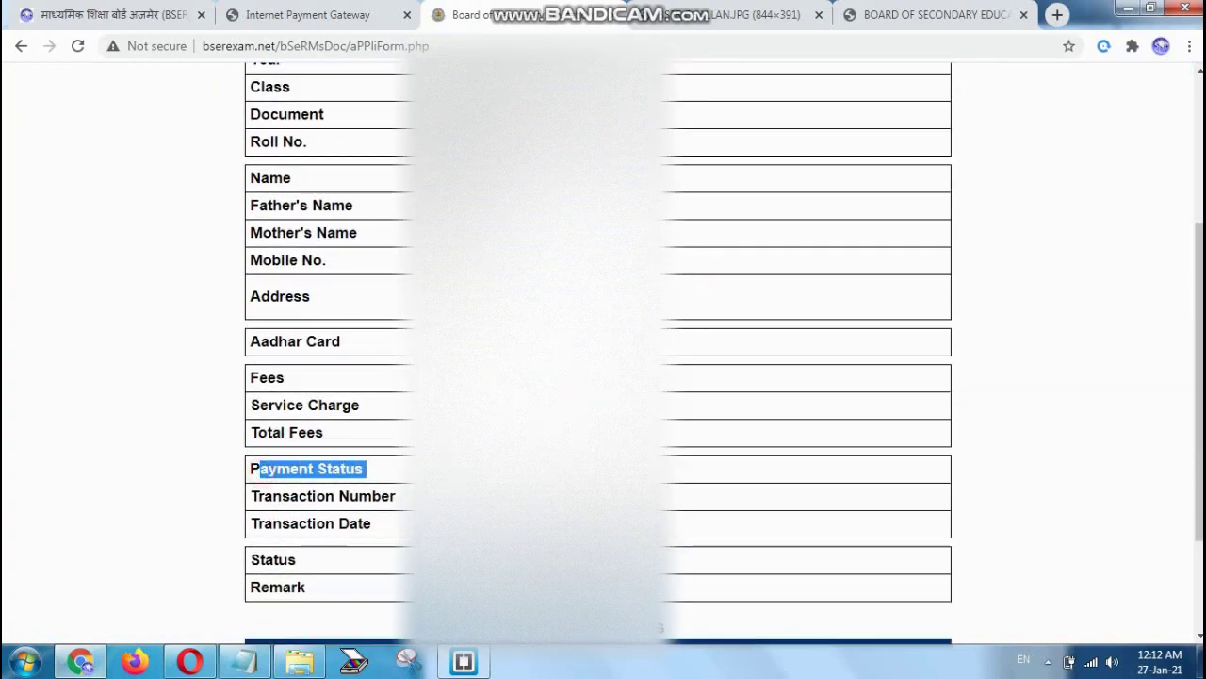
{"action": "left_click", "coordinate": [320, 13]}
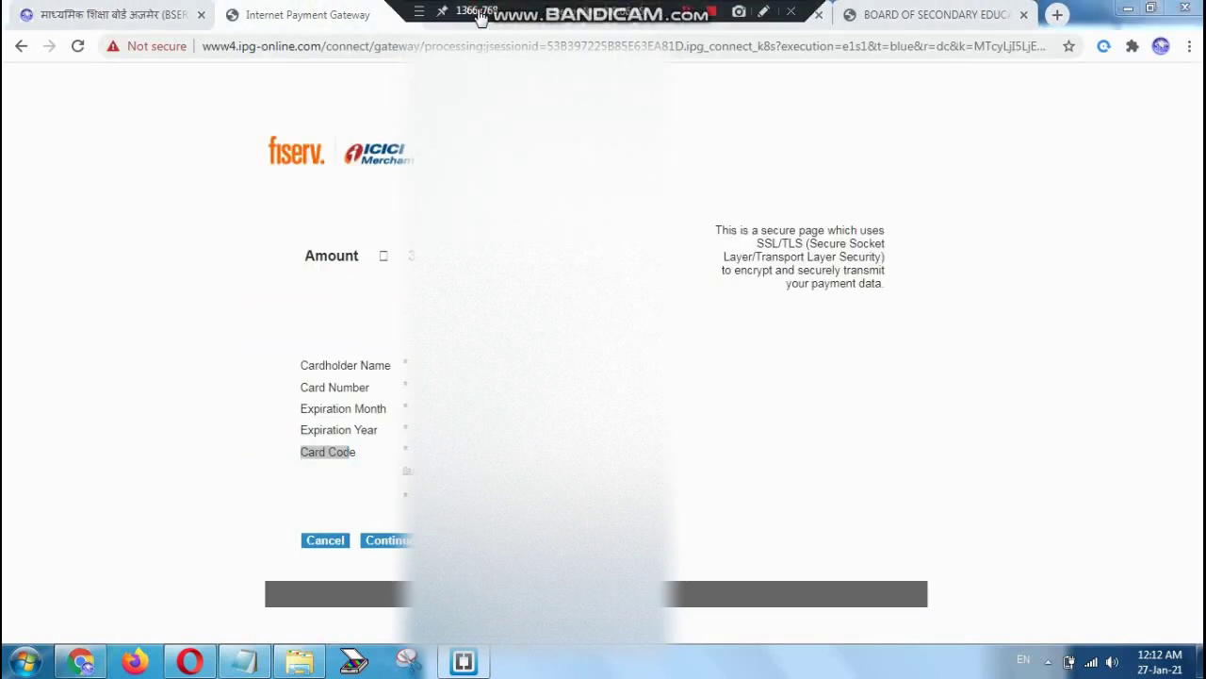
{"action": "left_click", "coordinate": [471, 15]}
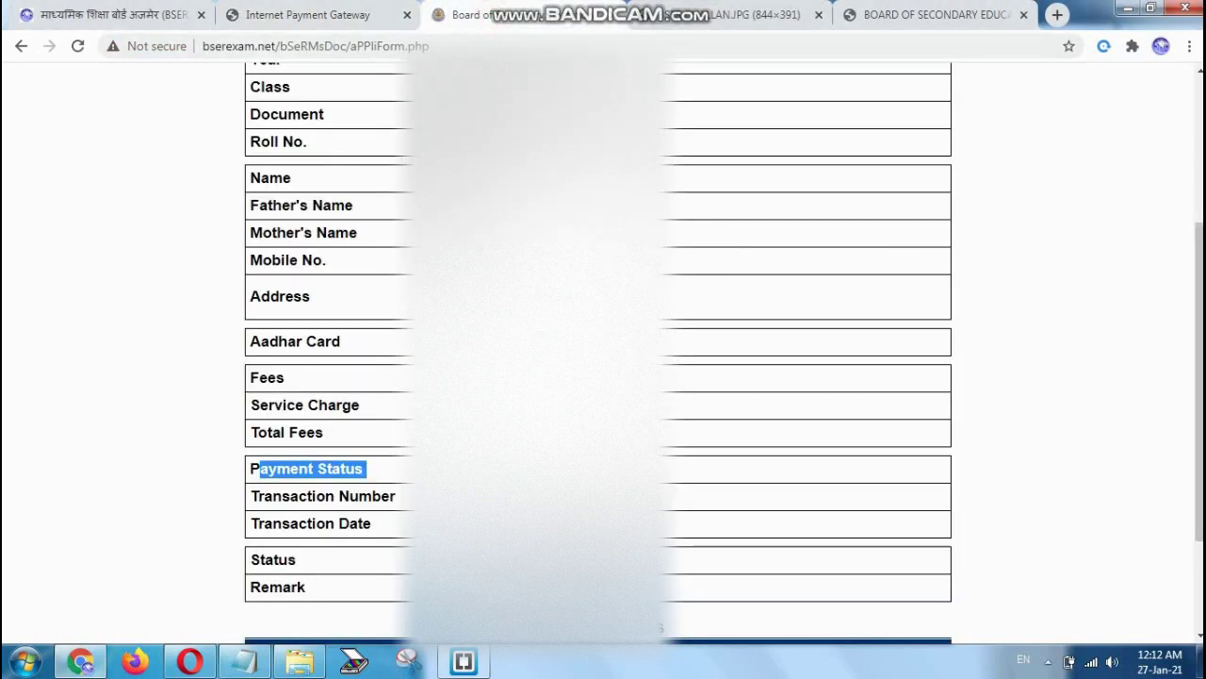
{"action": "scroll", "coordinate": [598, 358], "scroll_direction": "down", "scroll_amount": 3}
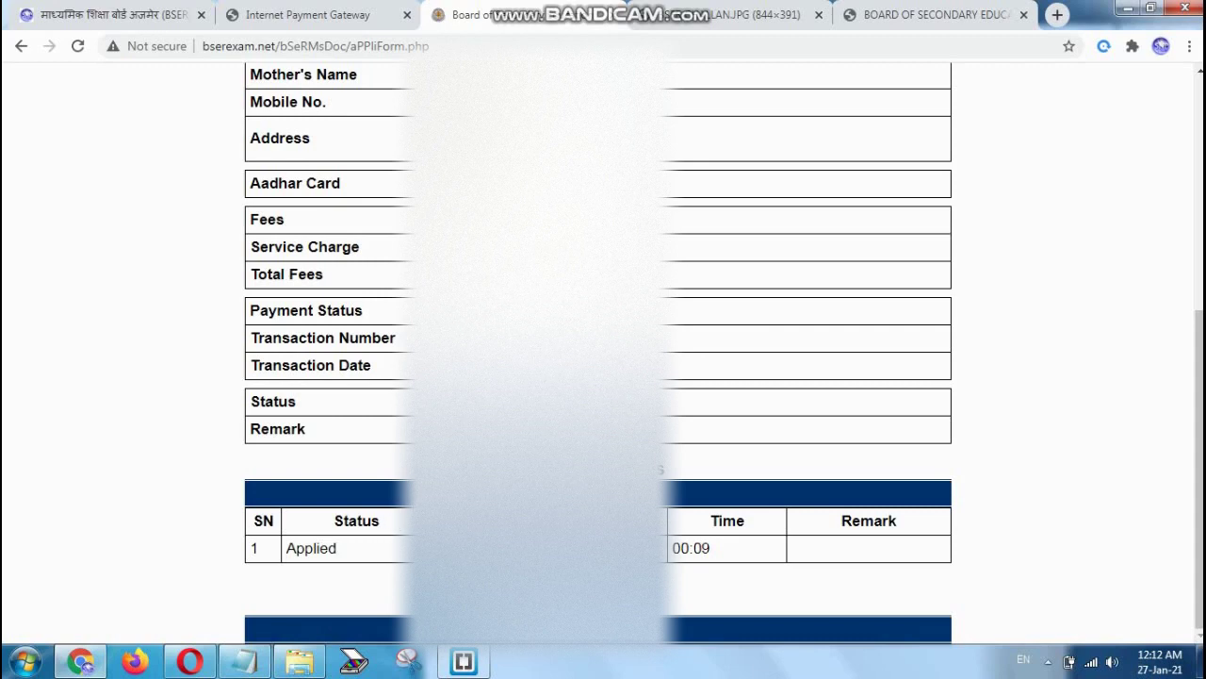
{"action": "scroll", "coordinate": [687, 436], "scroll_direction": "up", "scroll_amount": 5}
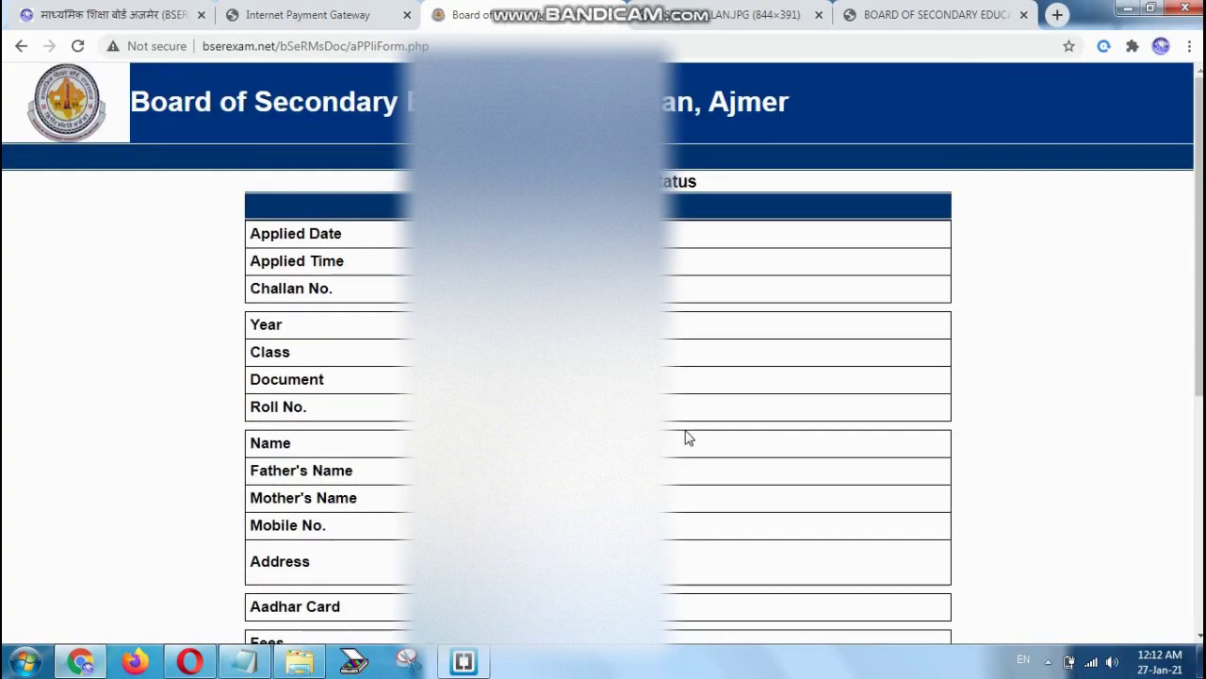
{"action": "scroll", "coordinate": [687, 437], "scroll_direction": "down", "scroll_amount": 5}
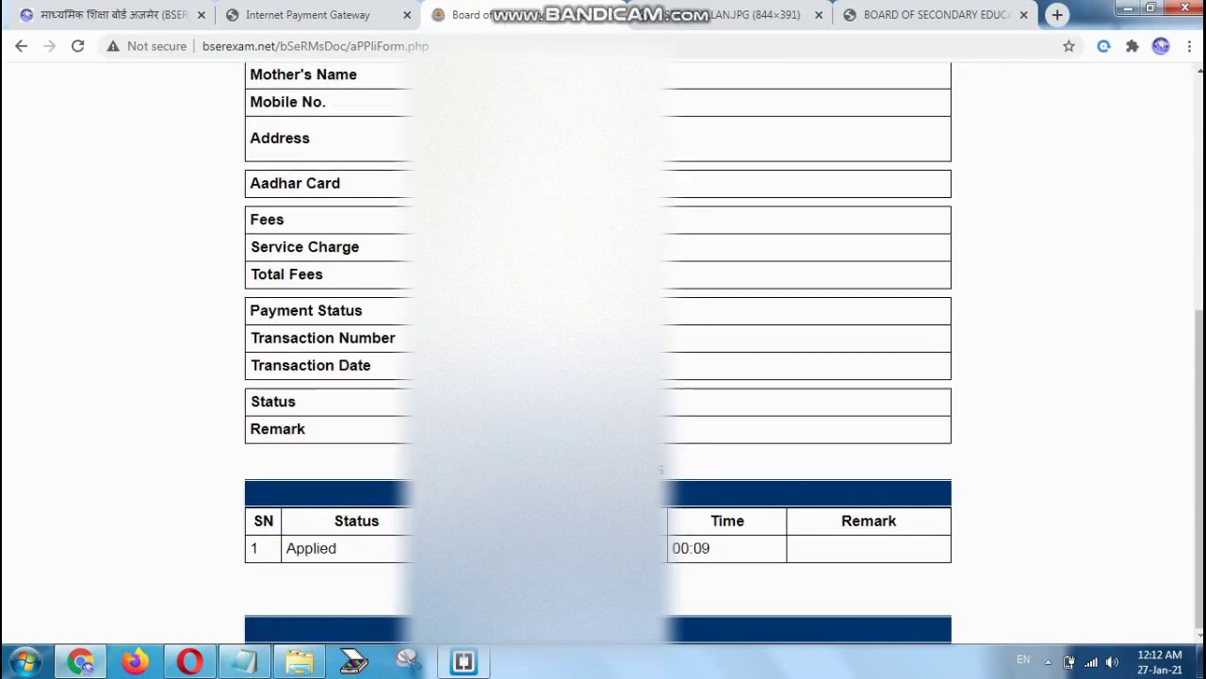